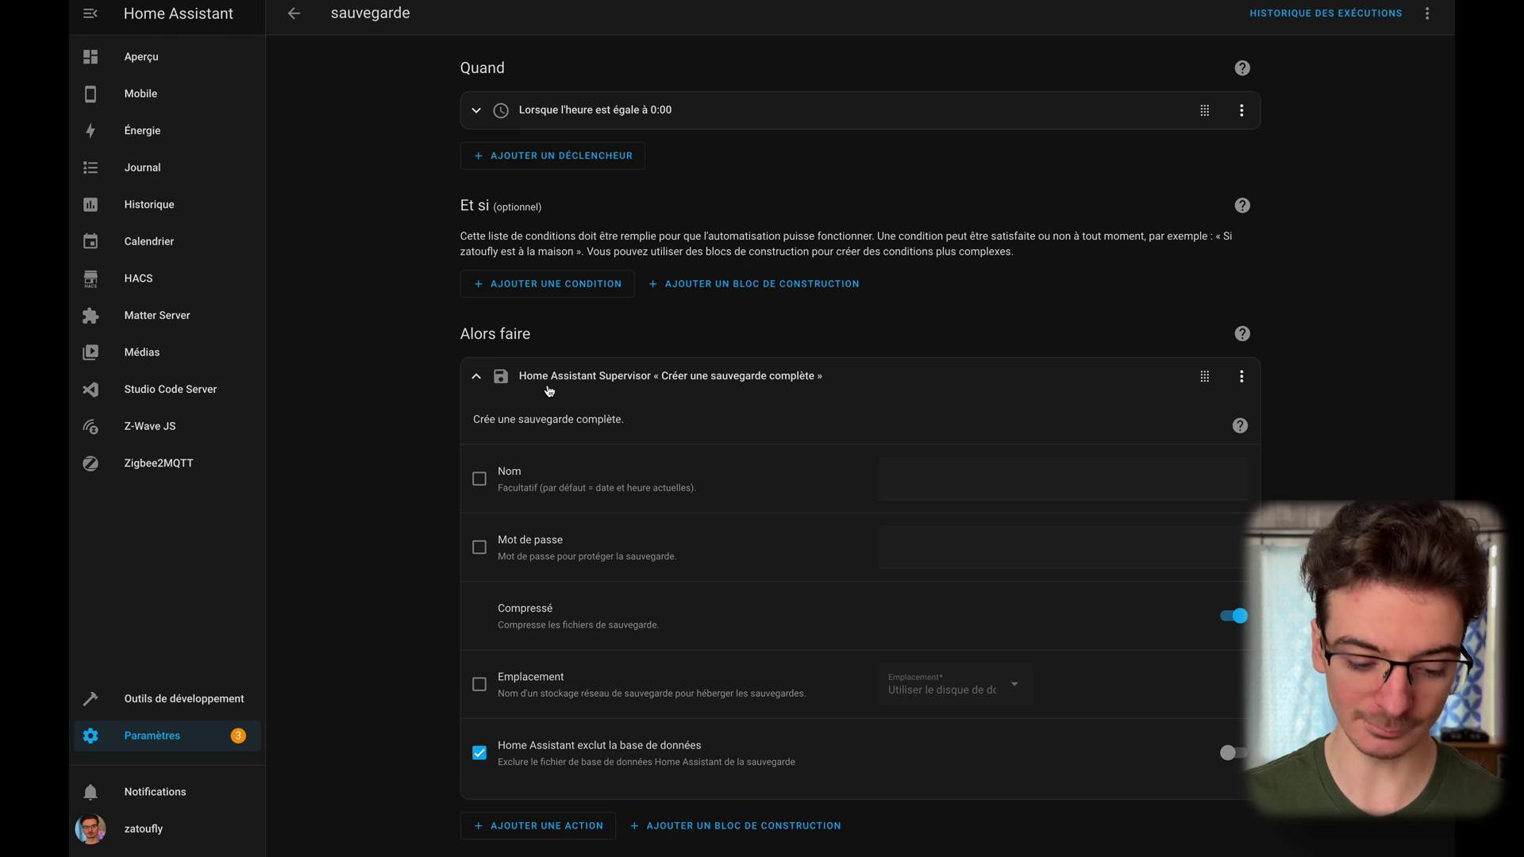
pyautogui.click(549, 390)
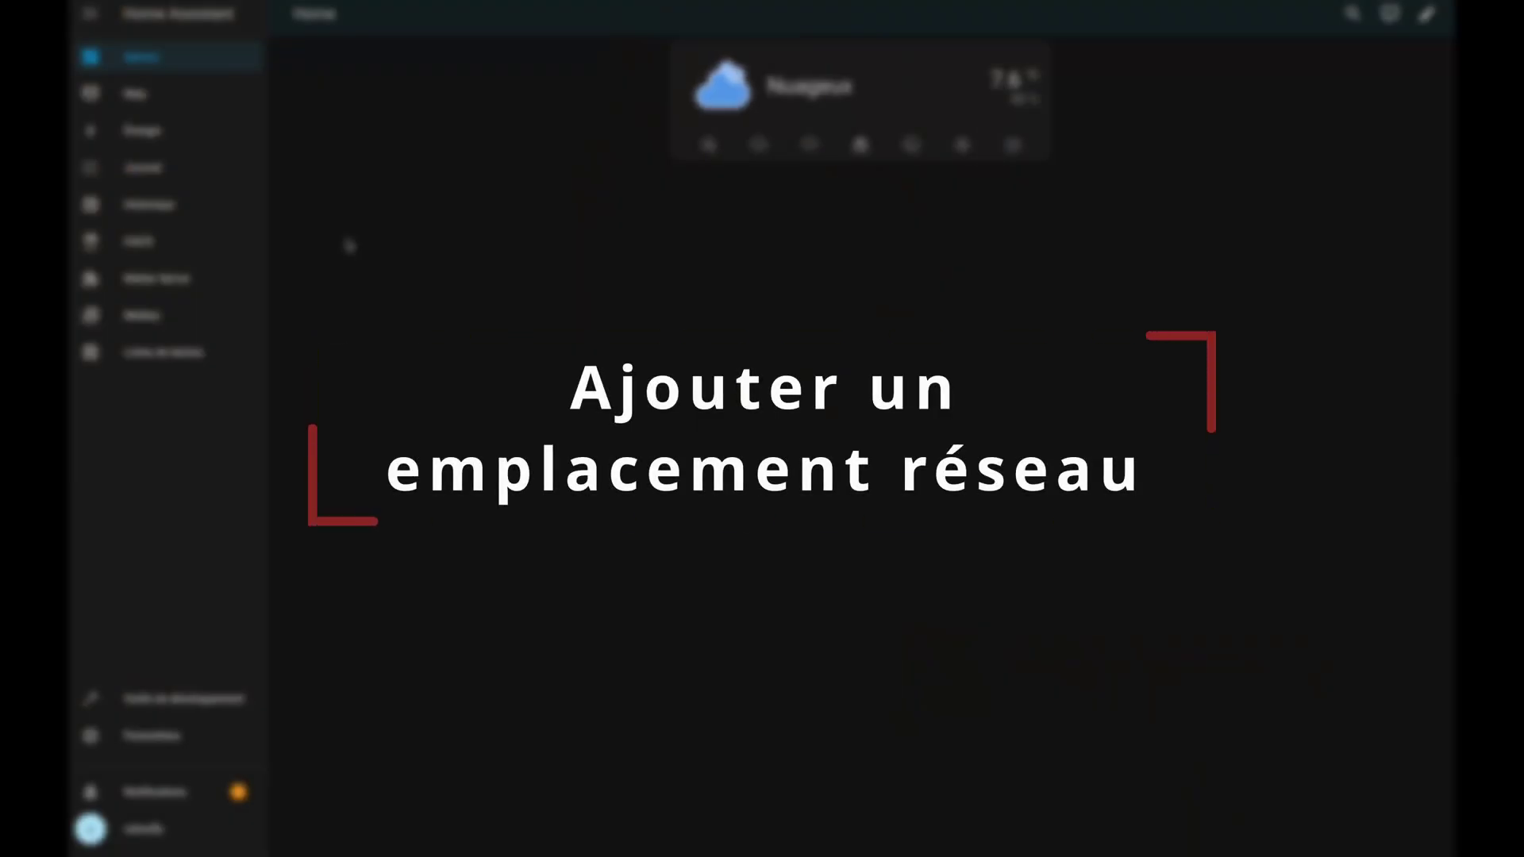
# Open the Sauvegardes page in the system settings to review the backup overview
pyautogui.click(153, 738)
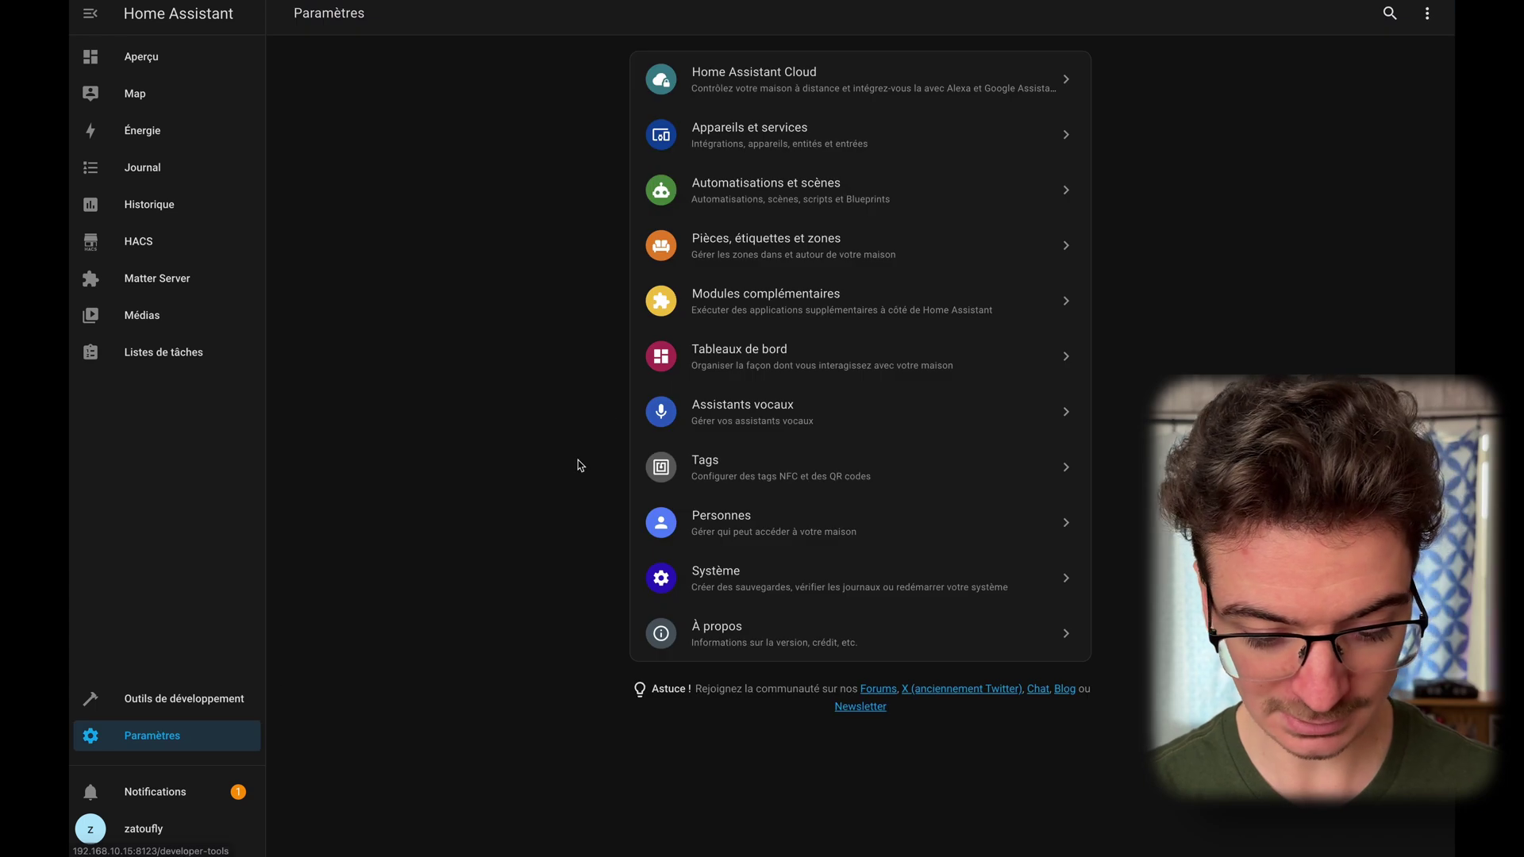
pyautogui.click(697, 577)
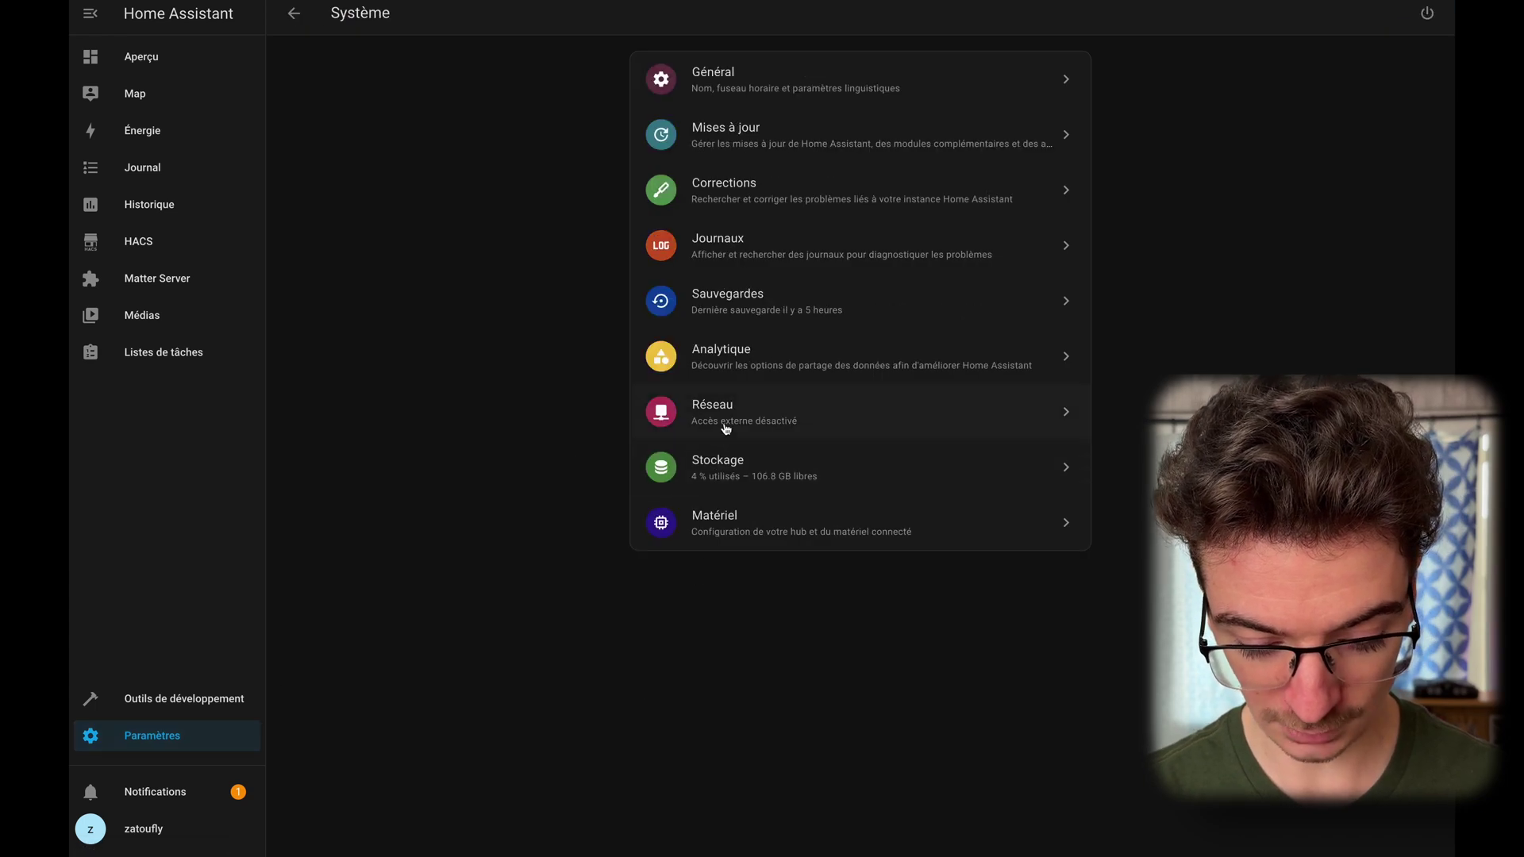
pyautogui.click(734, 310)
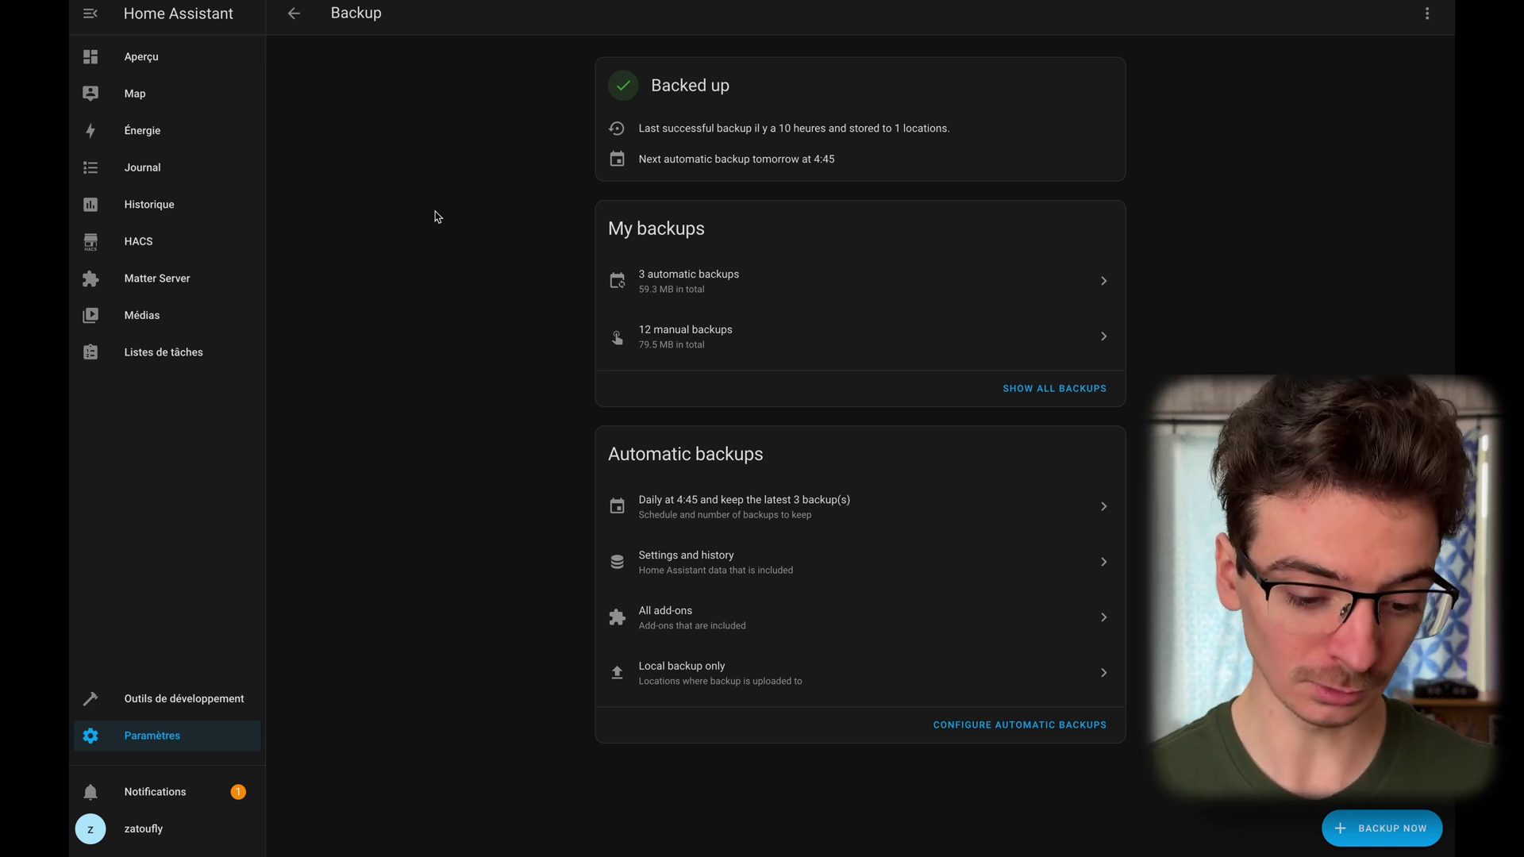
# Start adding a network storage in the system's storage settings, named NAS, with Sauvegarde as its usage
pyautogui.click(295, 16)
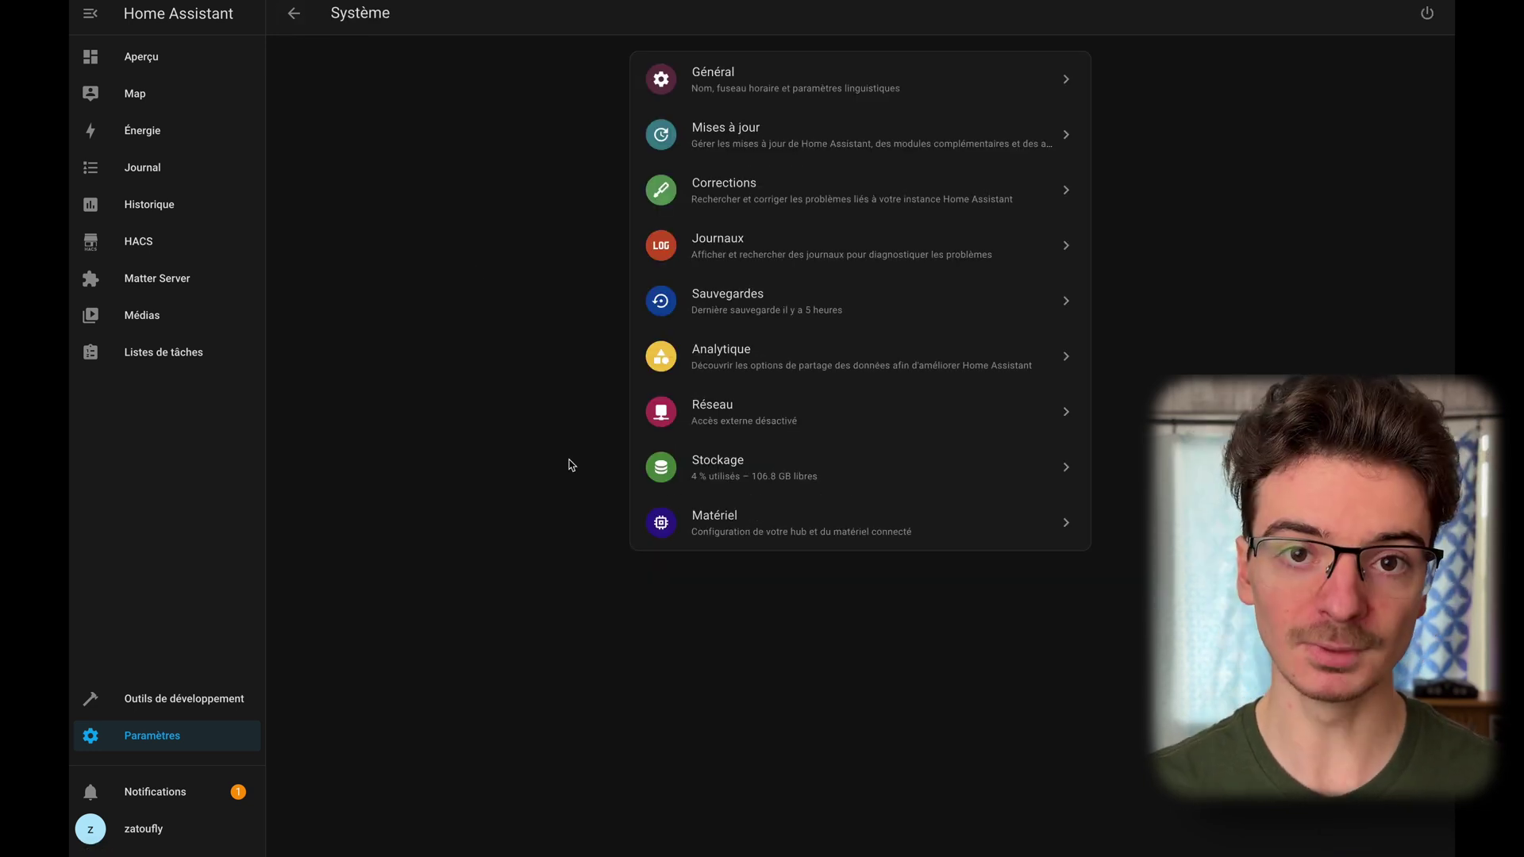
pyautogui.click(675, 481)
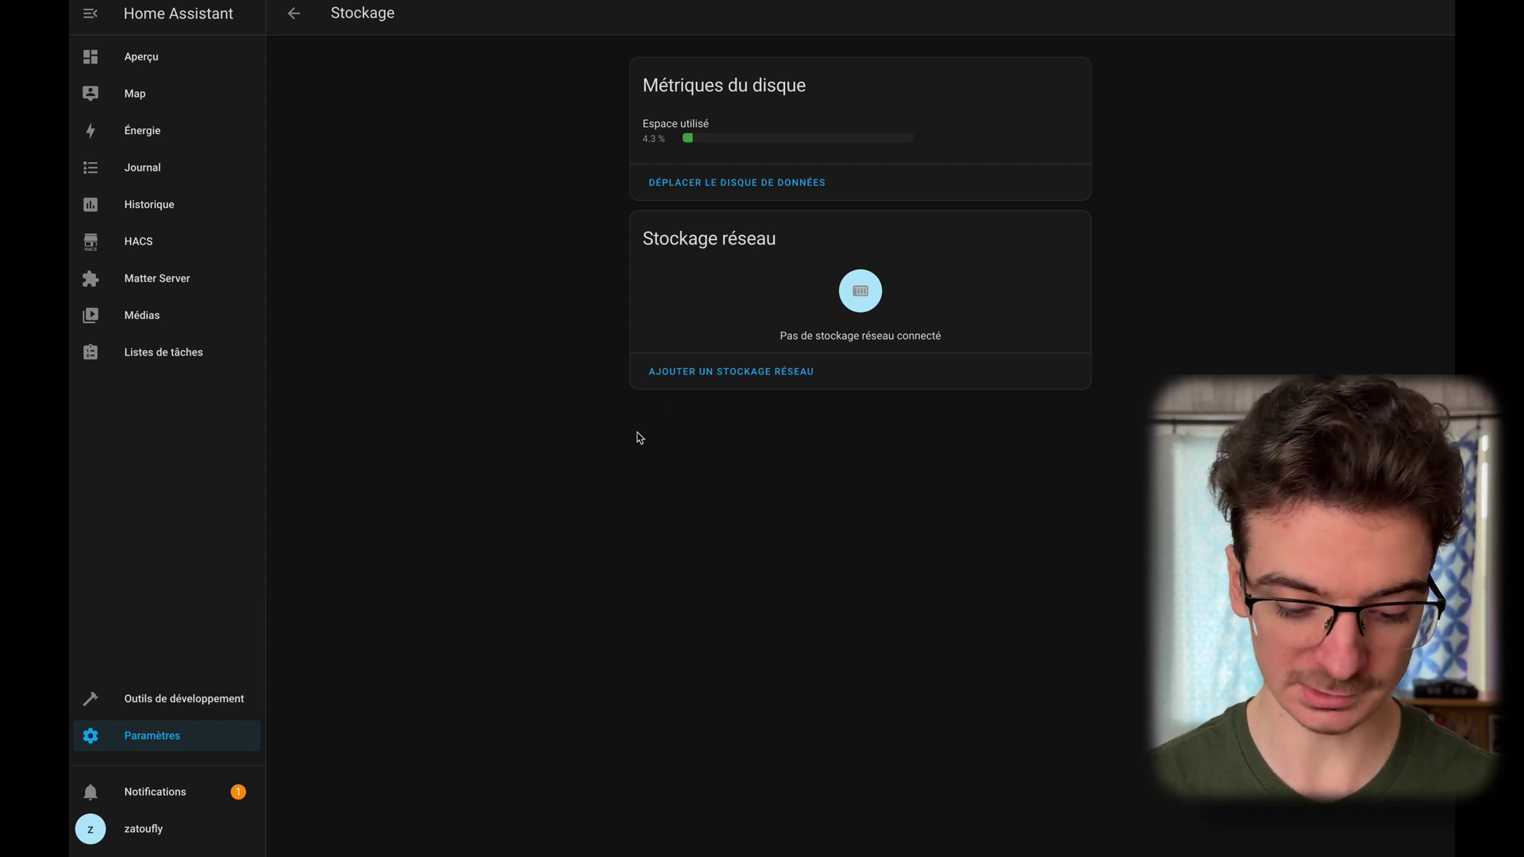
pyautogui.click(689, 371)
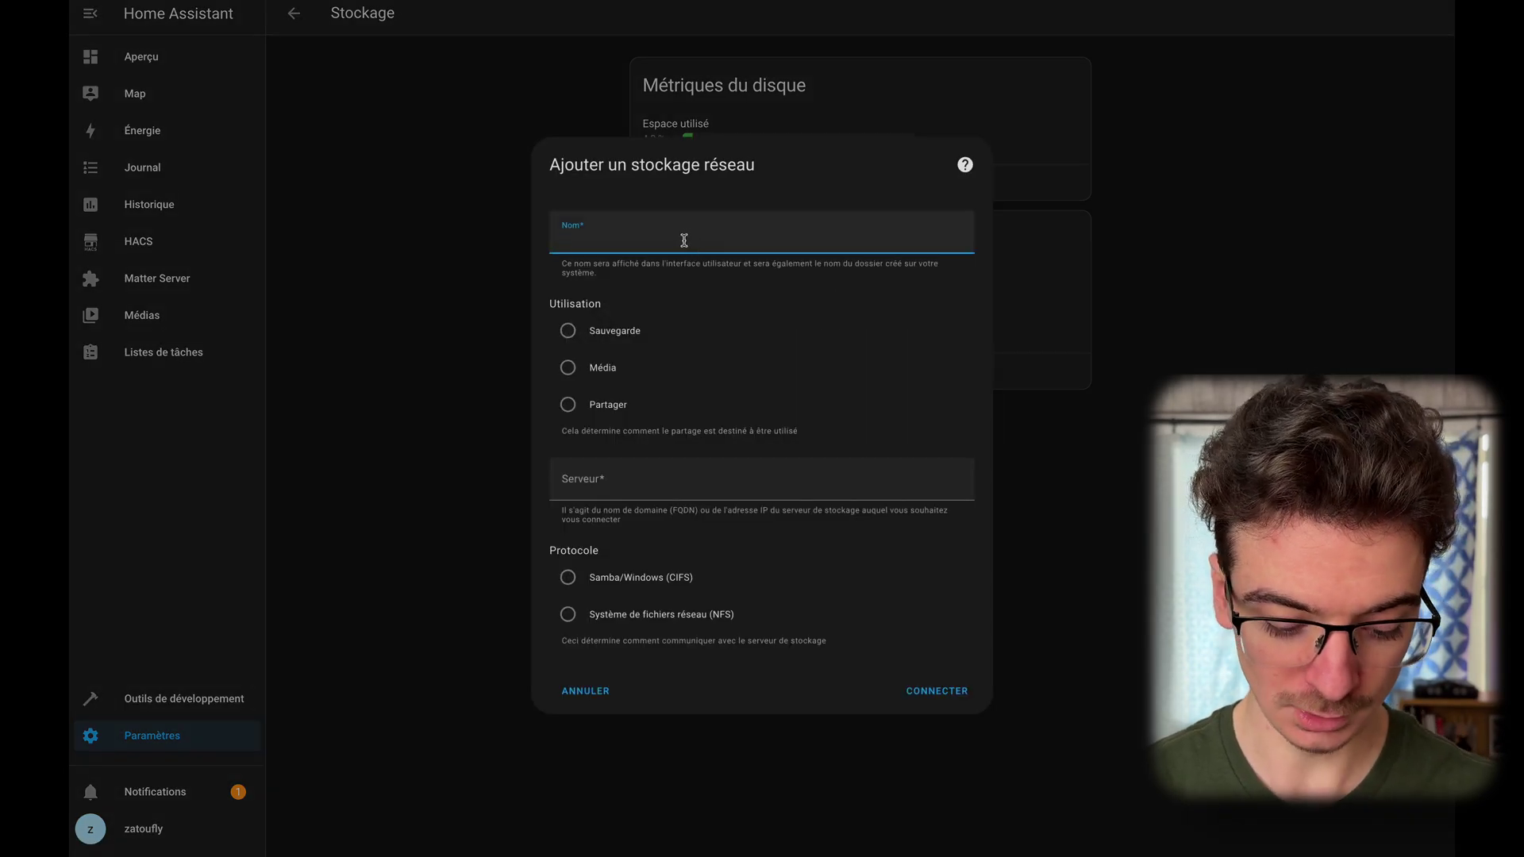
pyautogui.write('NAS')
pyautogui.click(665, 291)
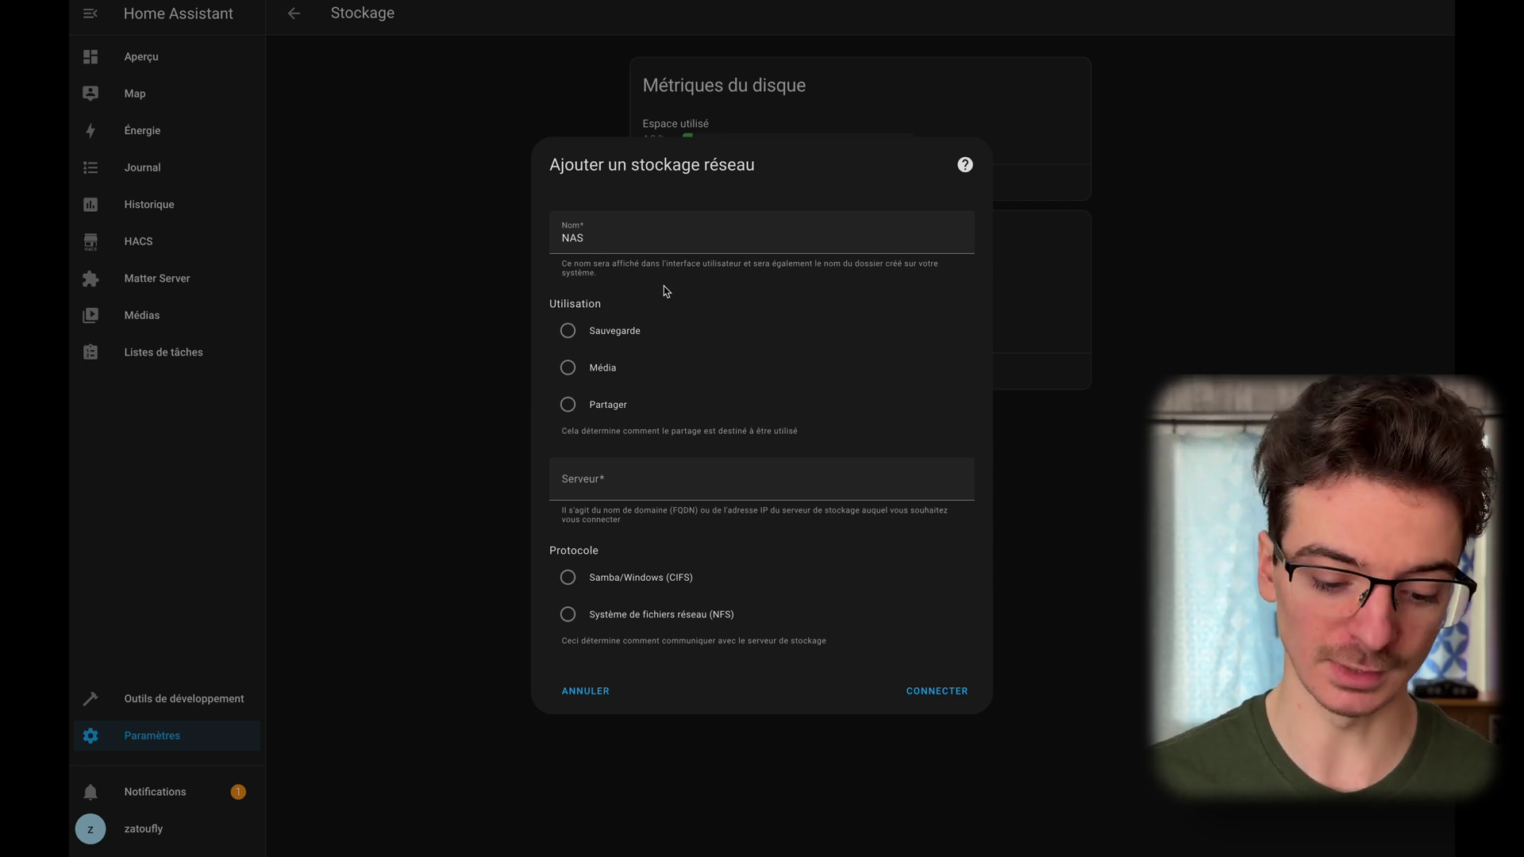
pyautogui.click(568, 330)
# Set the network storage's server to 192.168.10.10 and its protocol to Samba/Windows (CIFS)
pyautogui.click(584, 484)
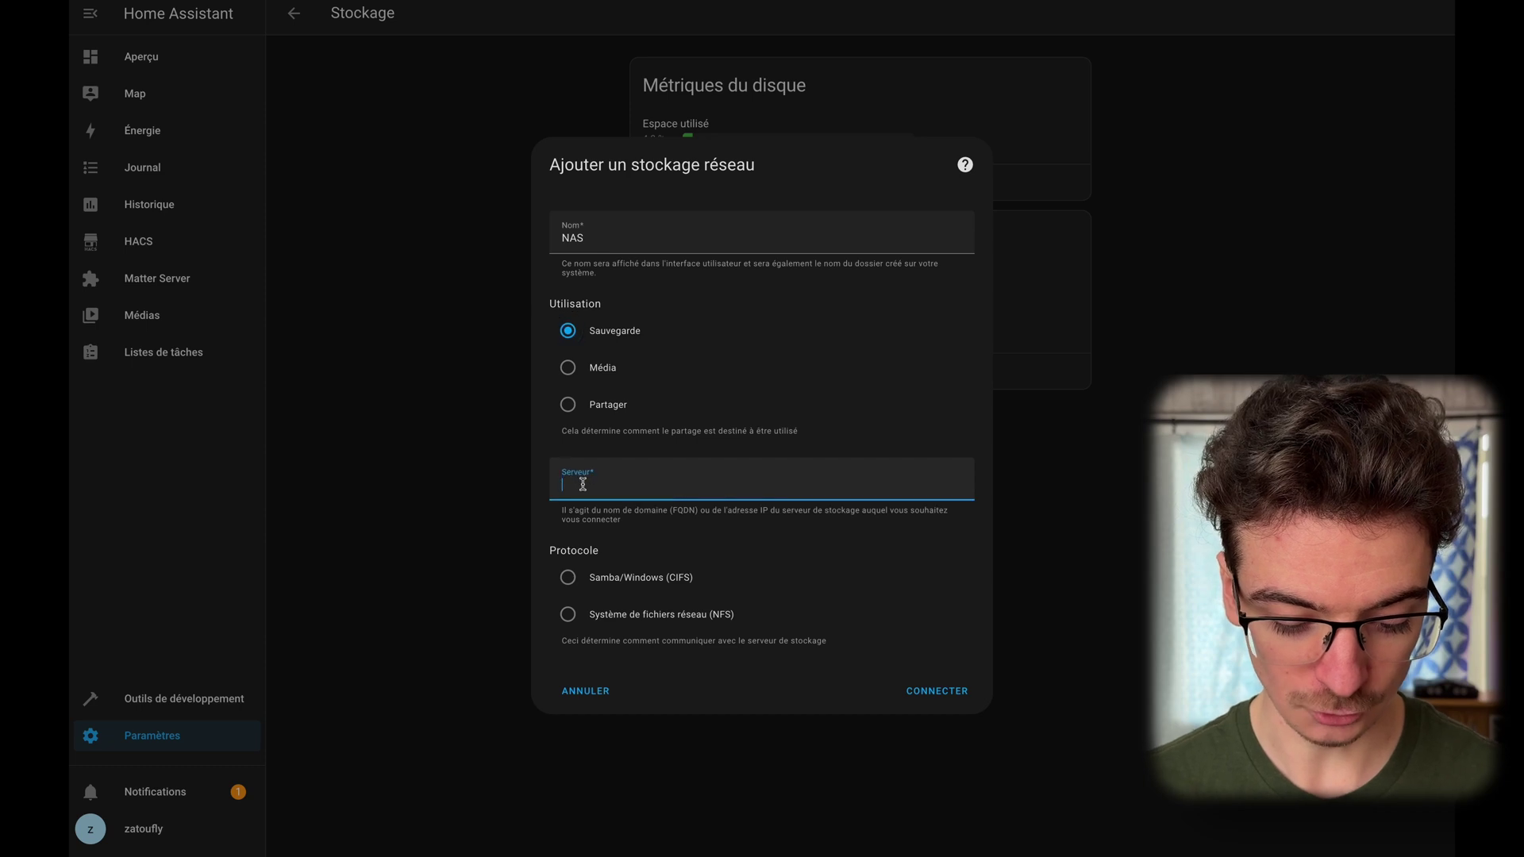
pyautogui.write('192.168.10.10')
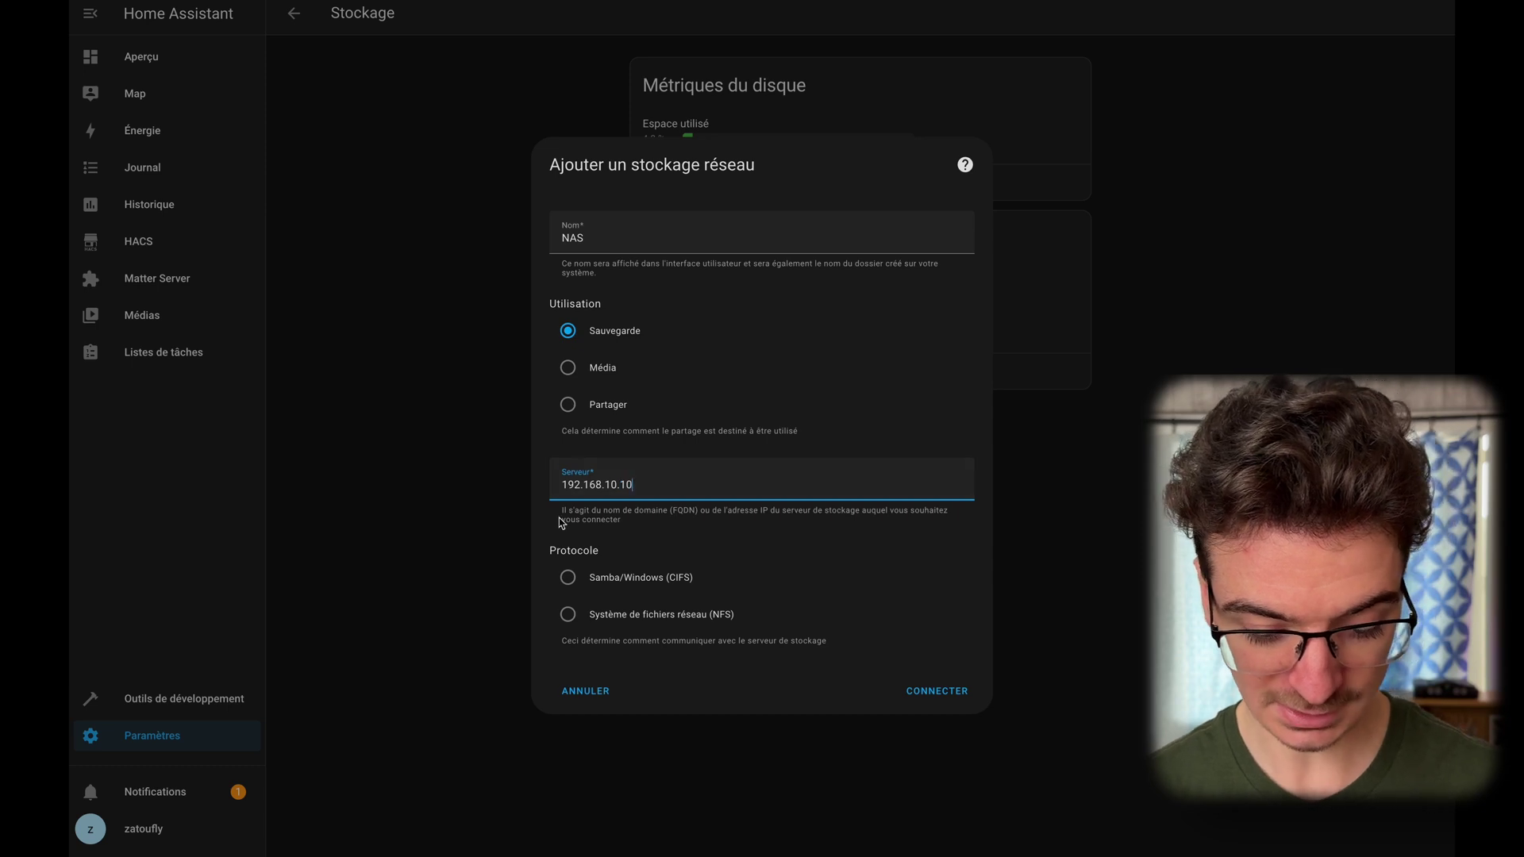
pyautogui.press('Tab')
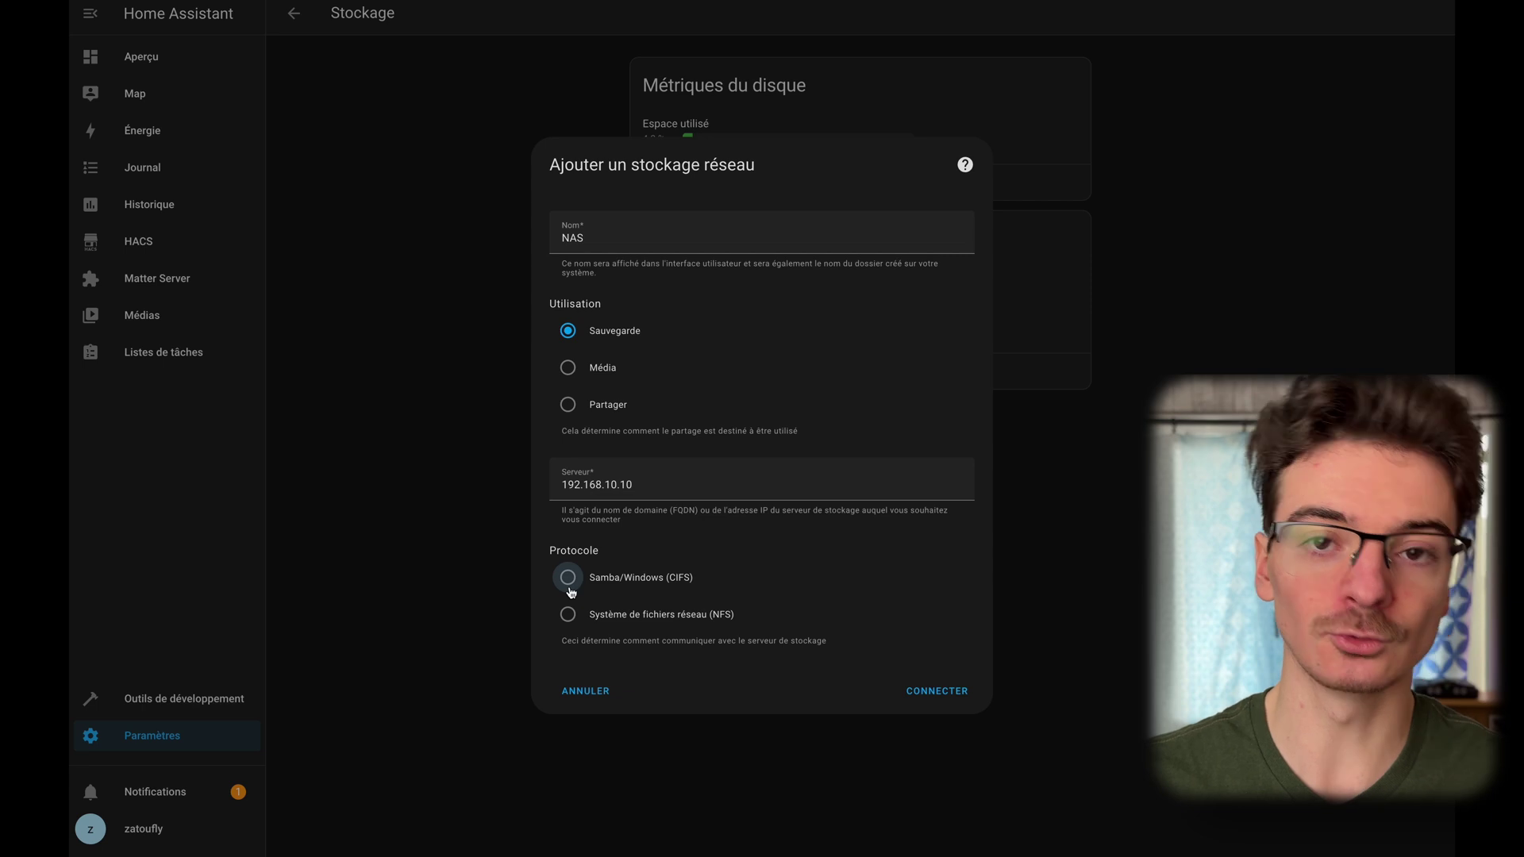
pyautogui.click(569, 591)
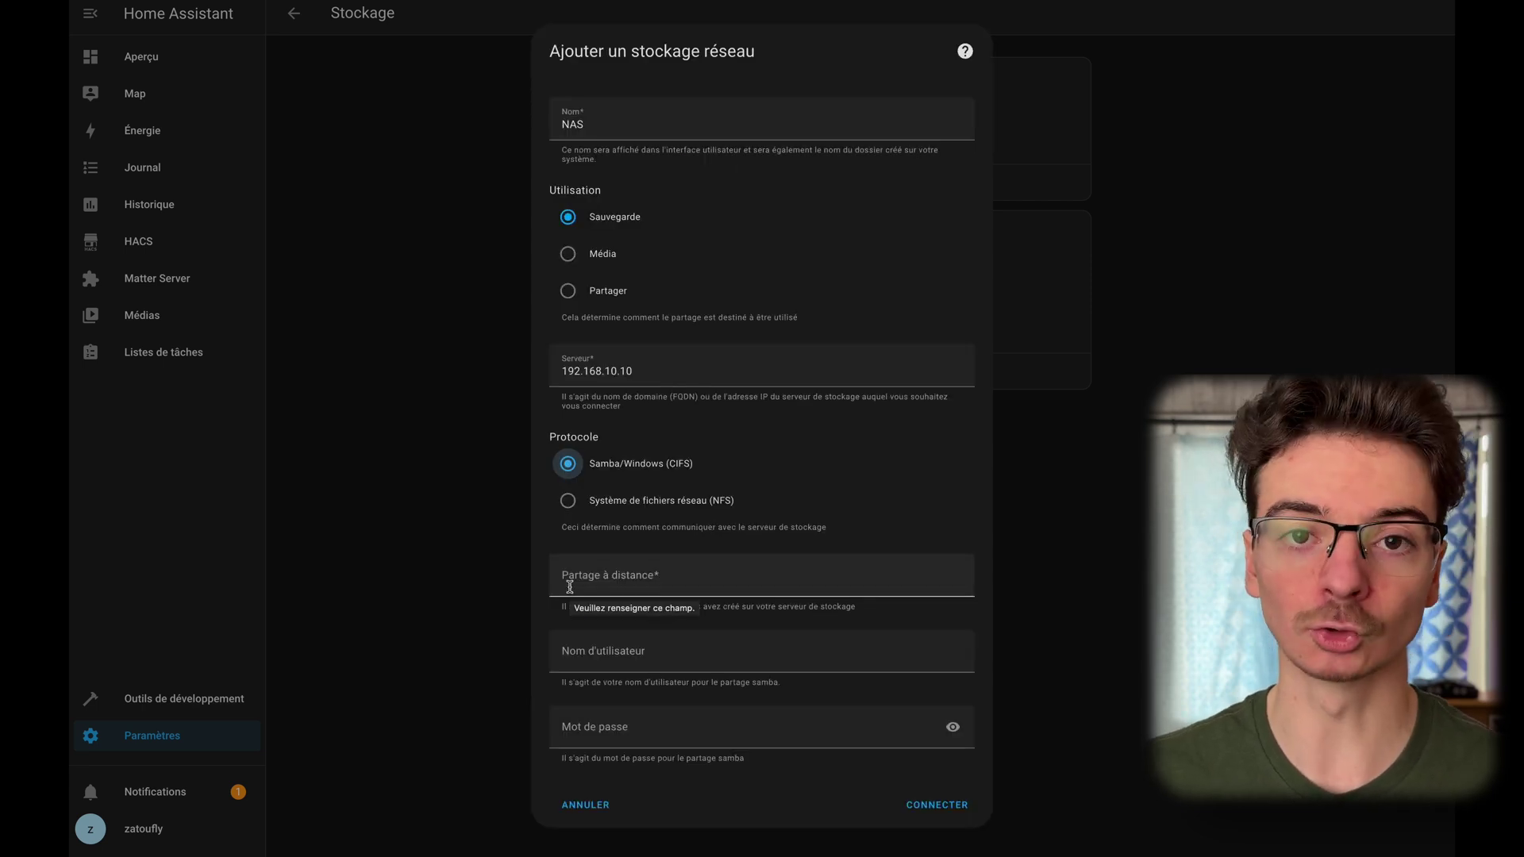
# Set the network storage's remote share to Backup Home Assistant
pyautogui.click(748, 573)
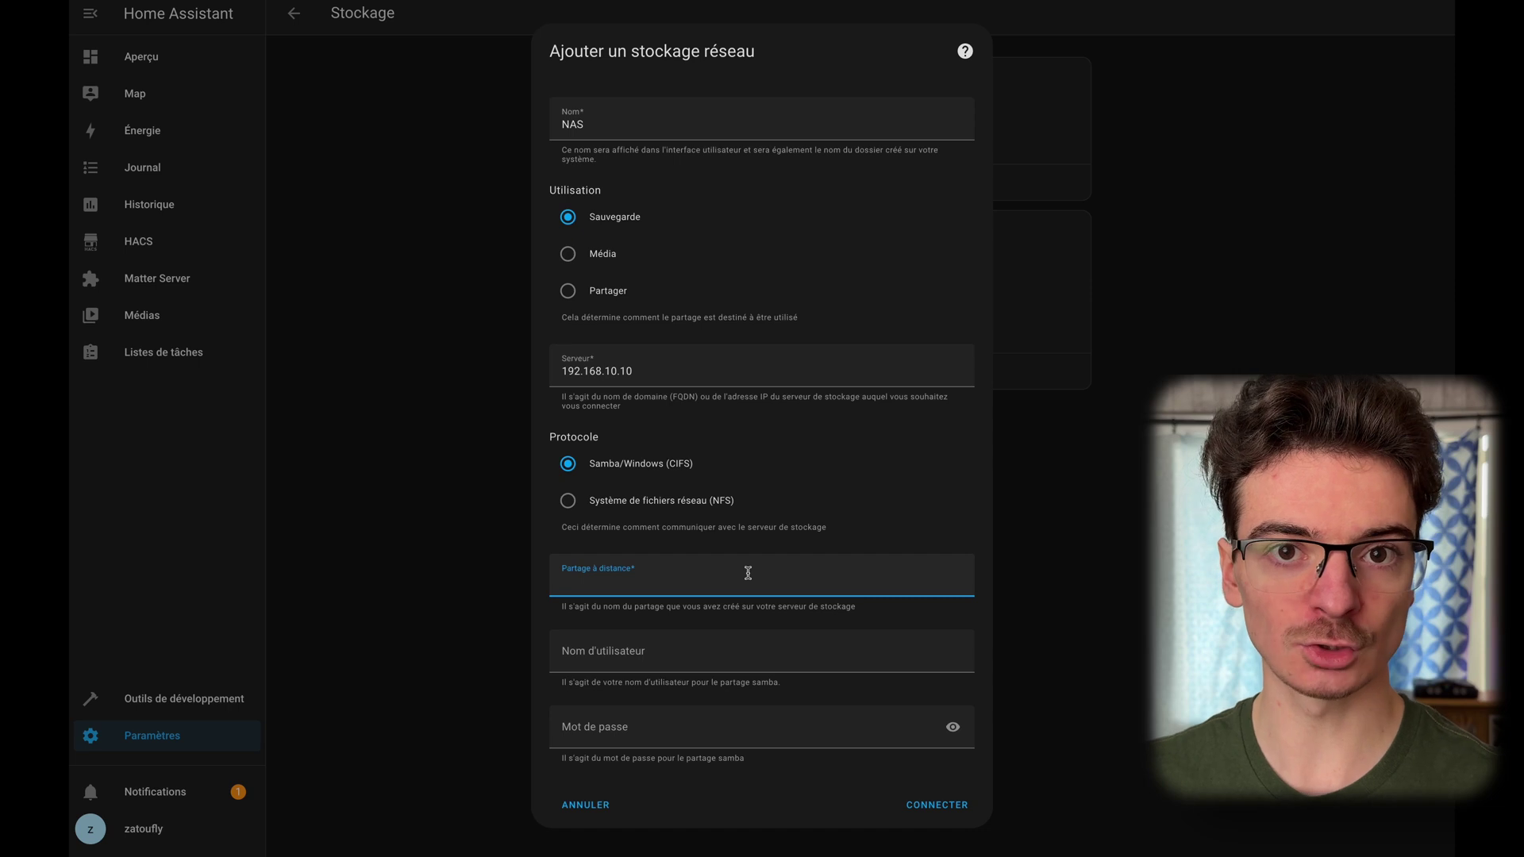
pyautogui.write('Ba')
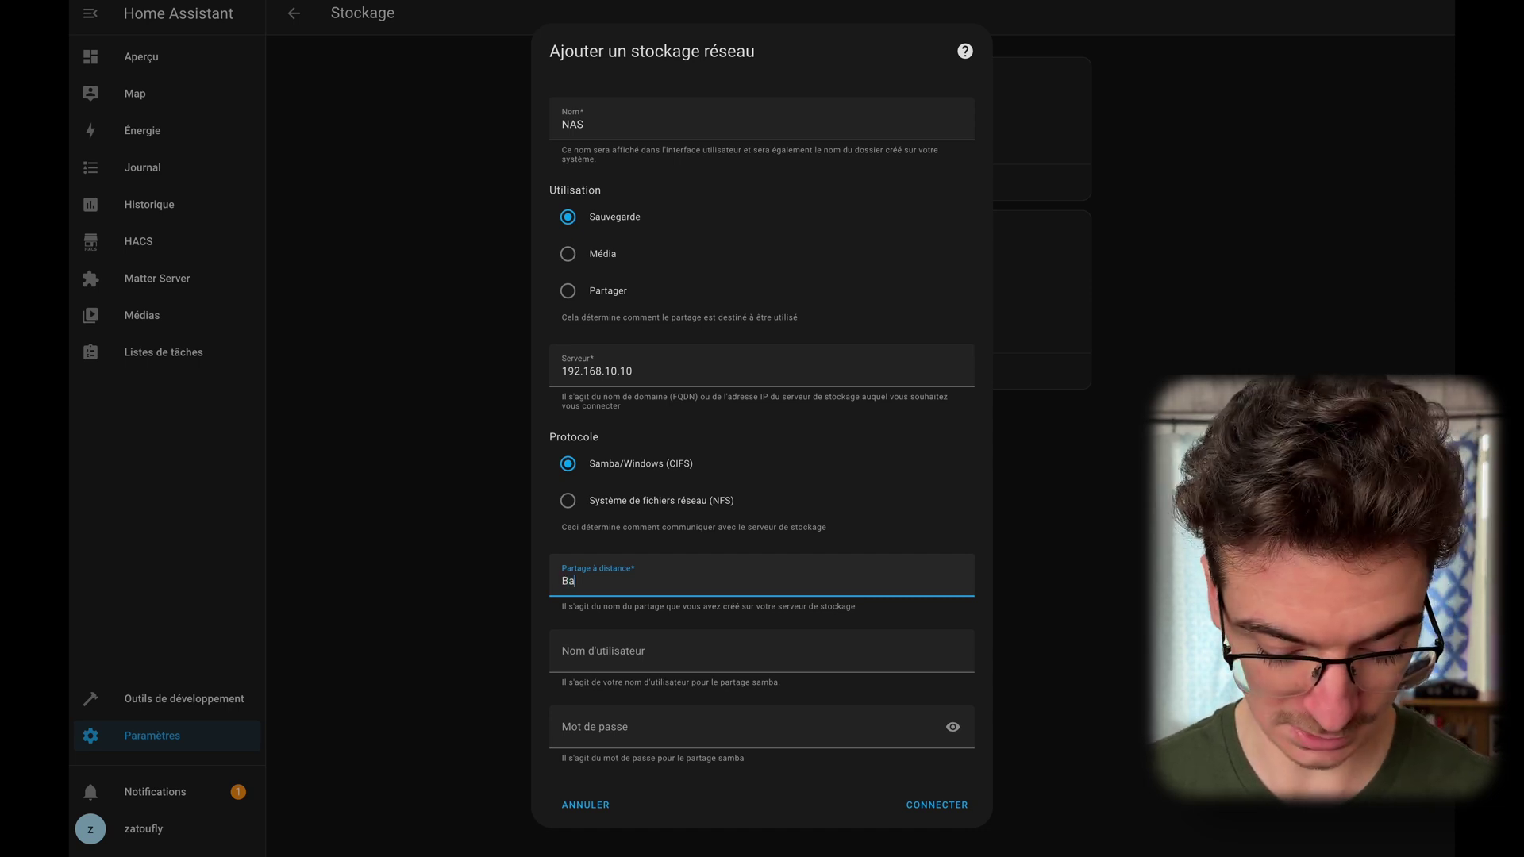
pyautogui.write('ckup HomeAssistant')
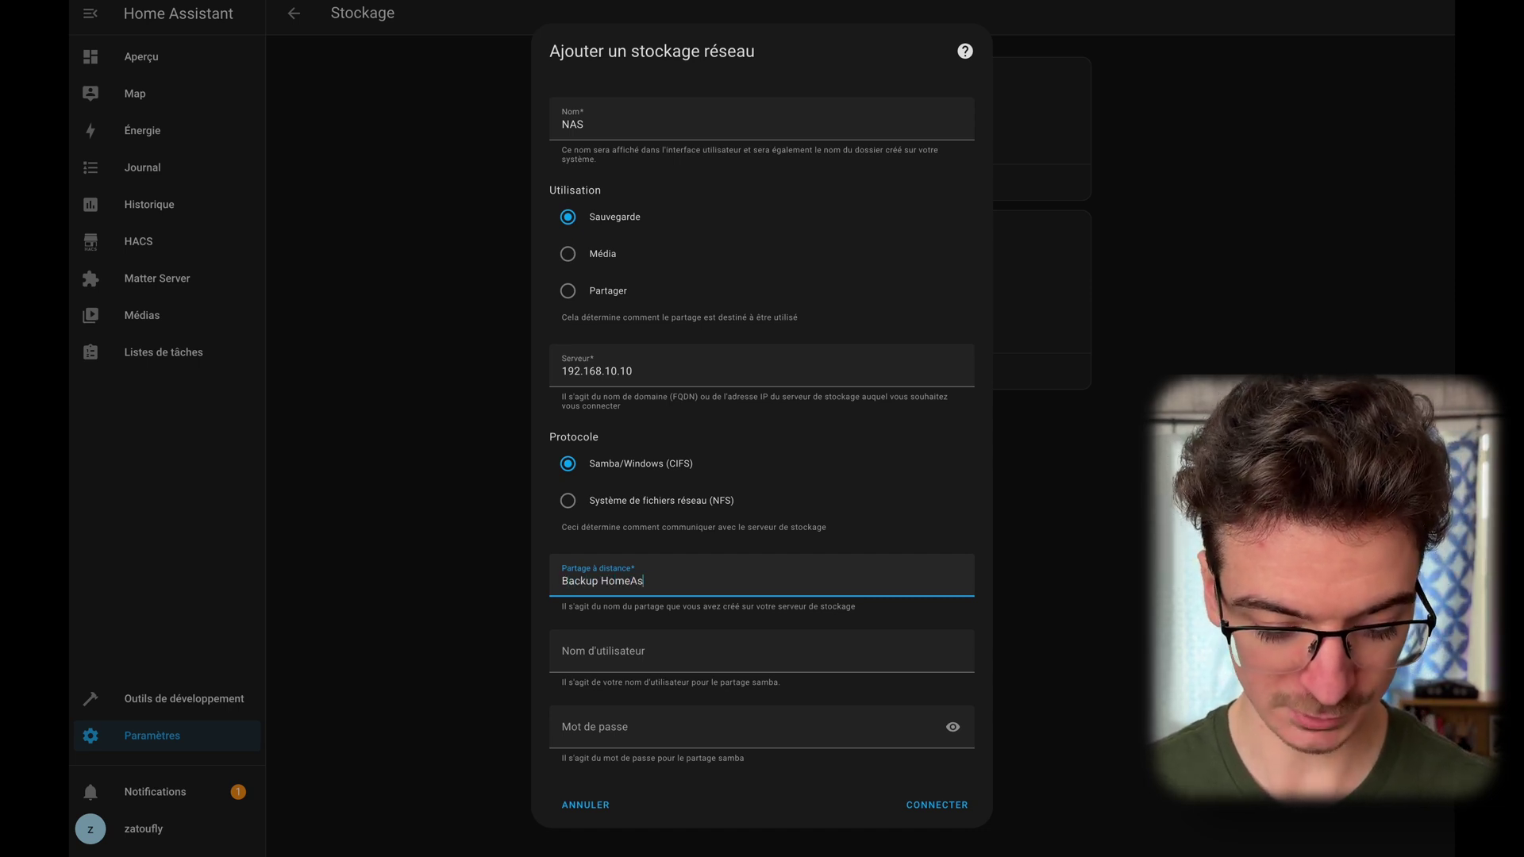
pyautogui.click(631, 586)
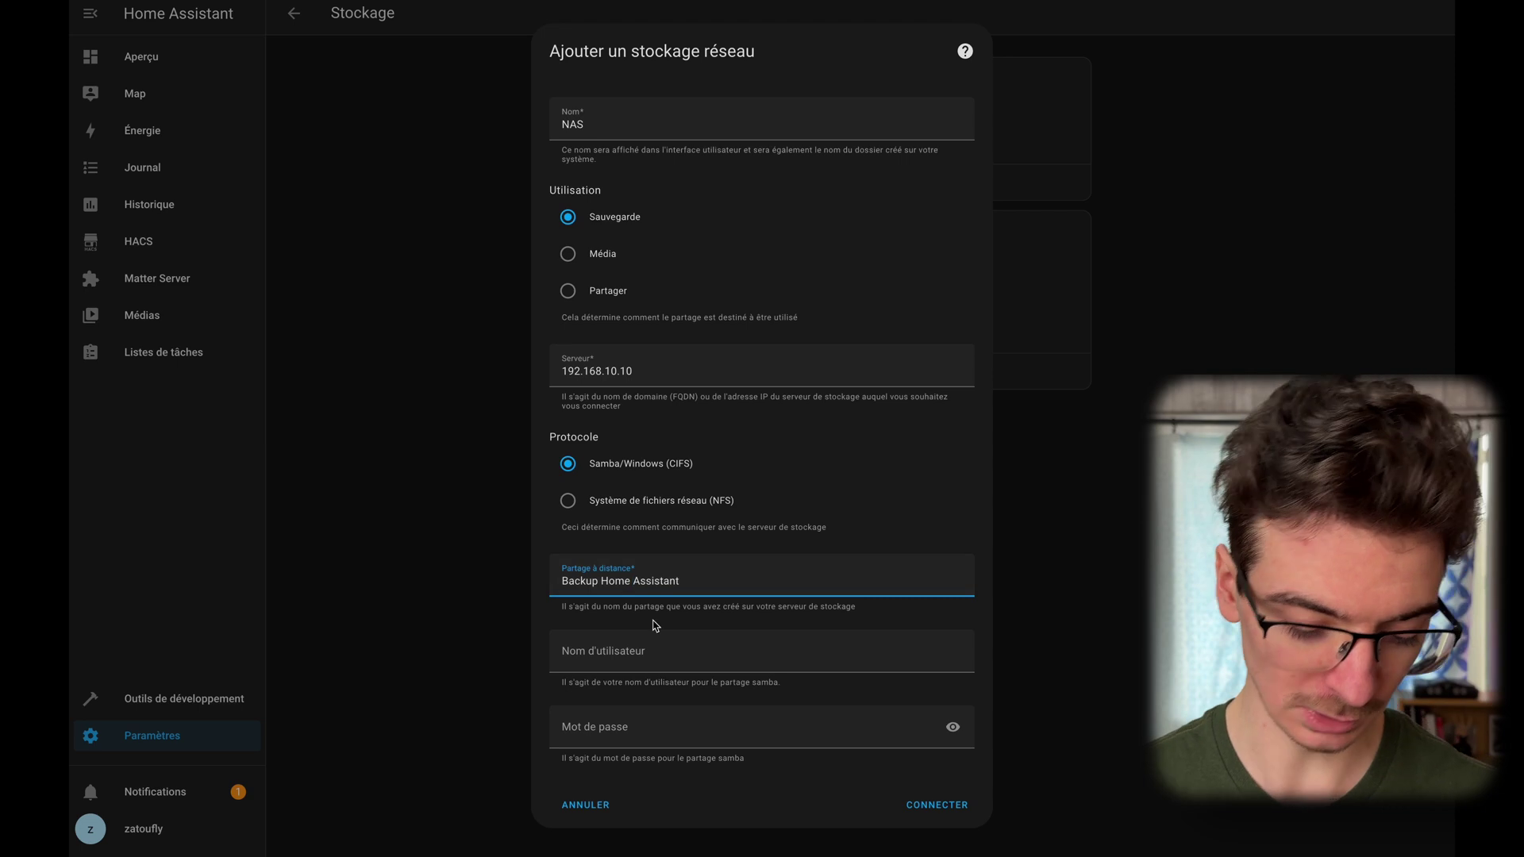
# Enter backup homeassistant as the share's username, fill in the share's password and connect the network storage
pyautogui.click(632, 642)
pyautogui.write('backup ')
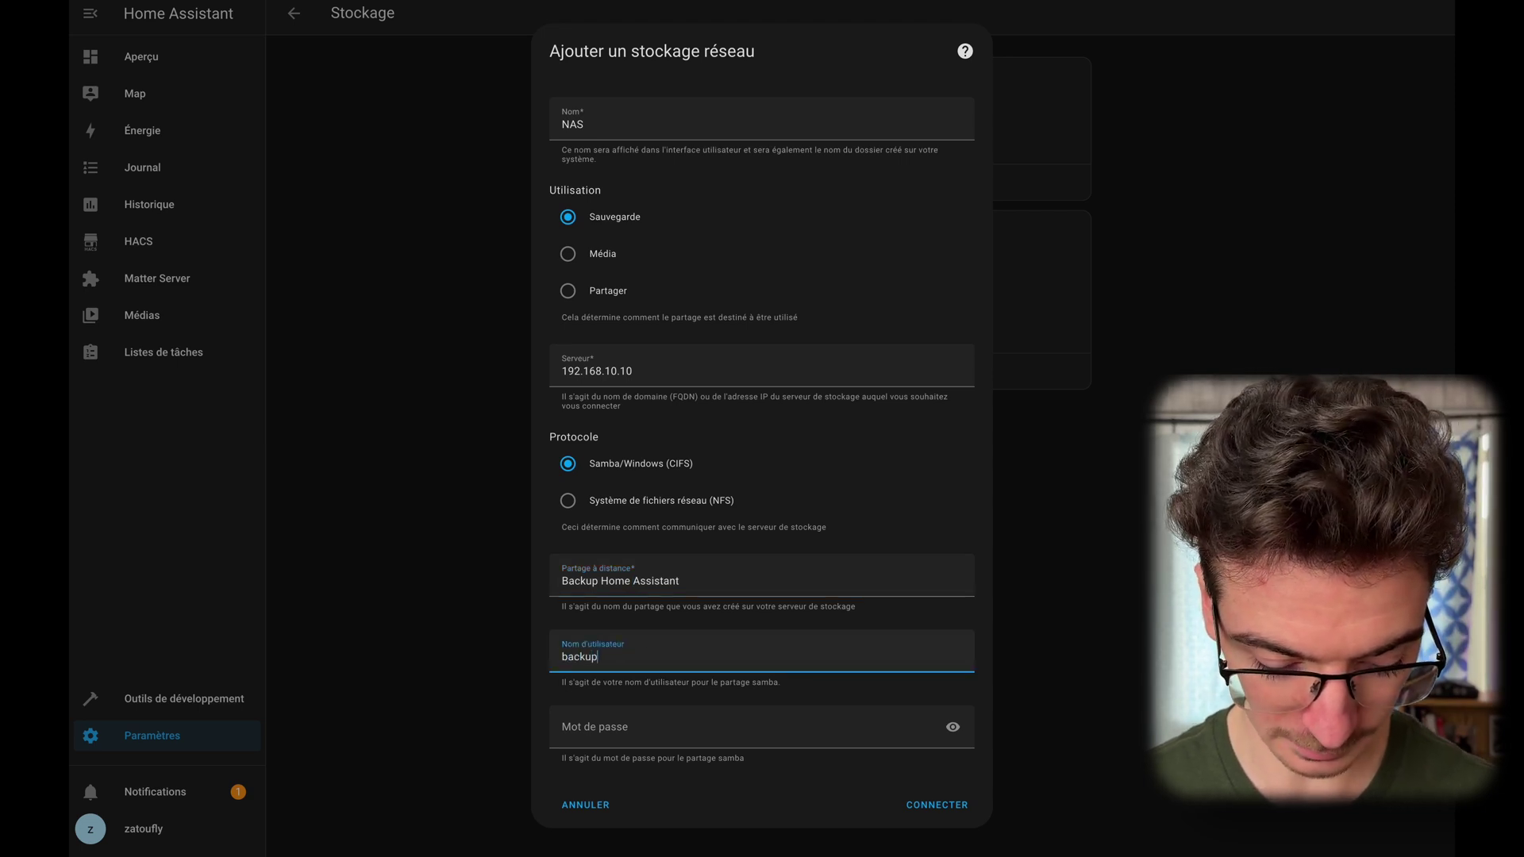
pyautogui.write('homeassis')
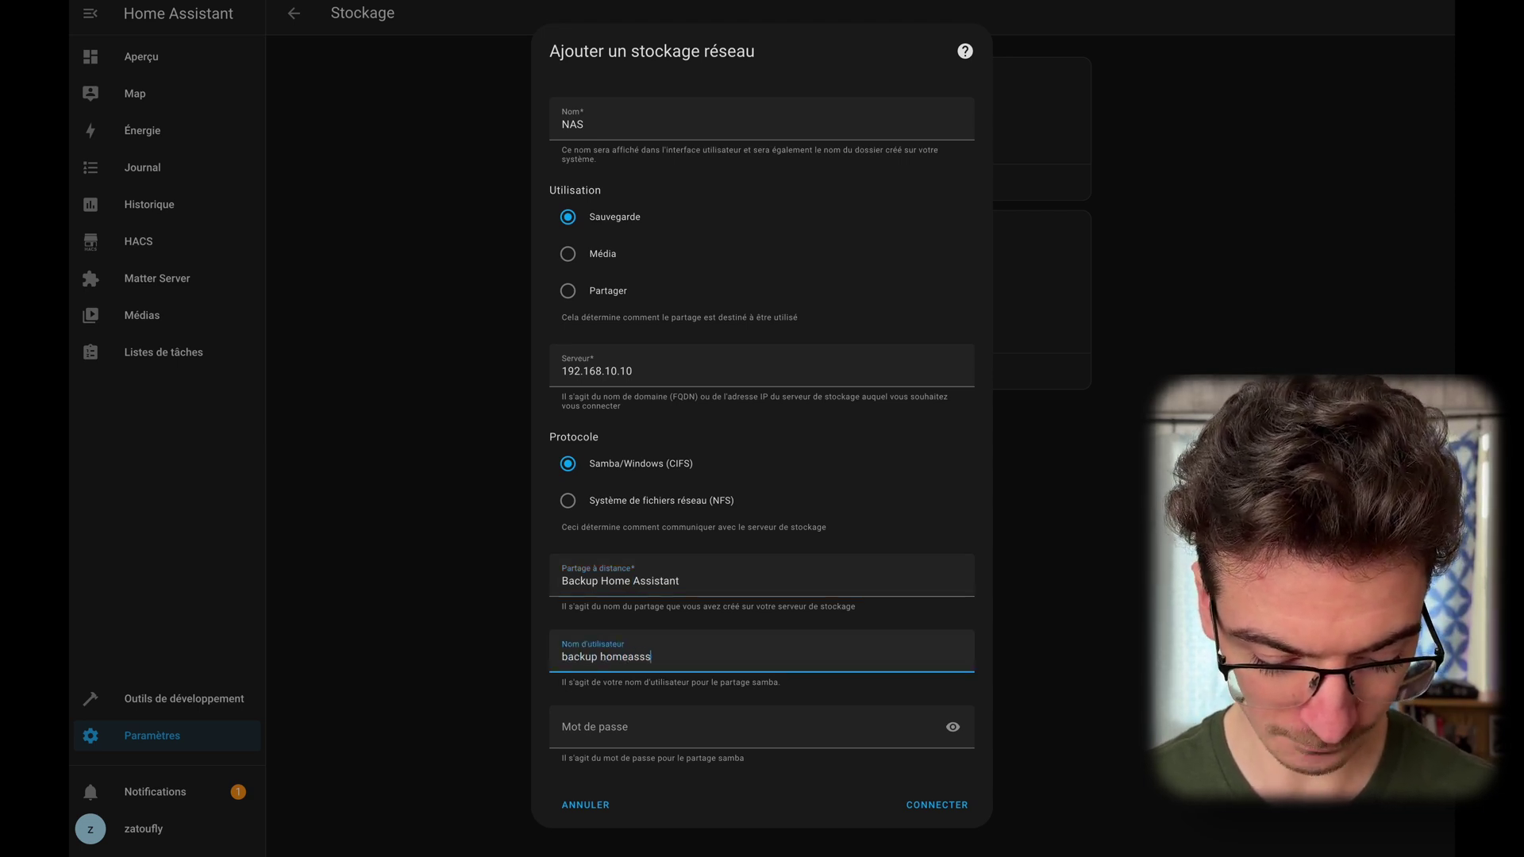
pyautogui.write('tant')
pyautogui.press('Tab')
pyautogui.hotkey('ctrl', 'v')
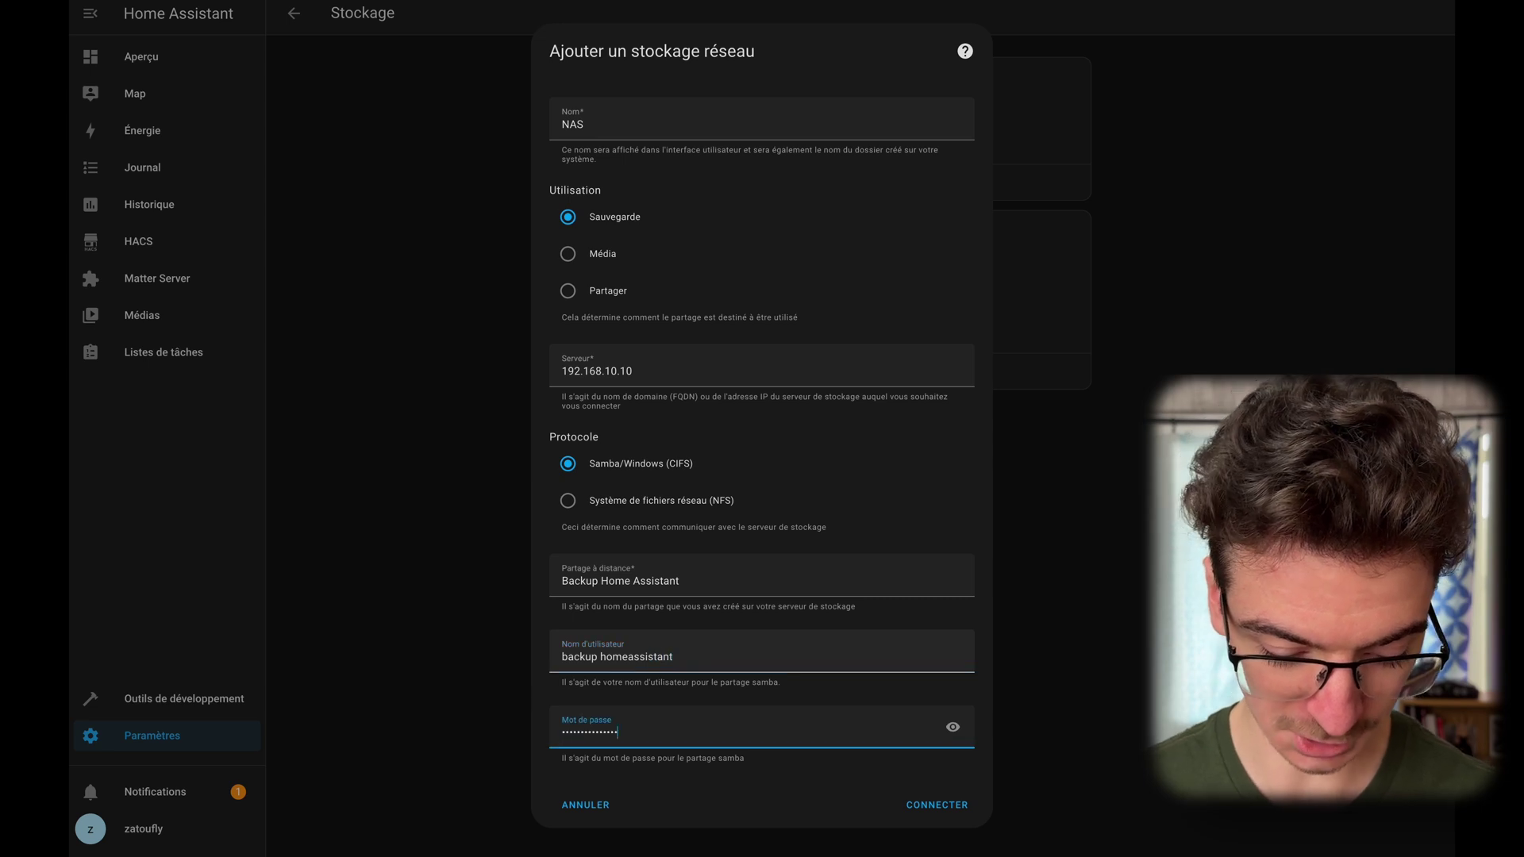
pyautogui.click(920, 804)
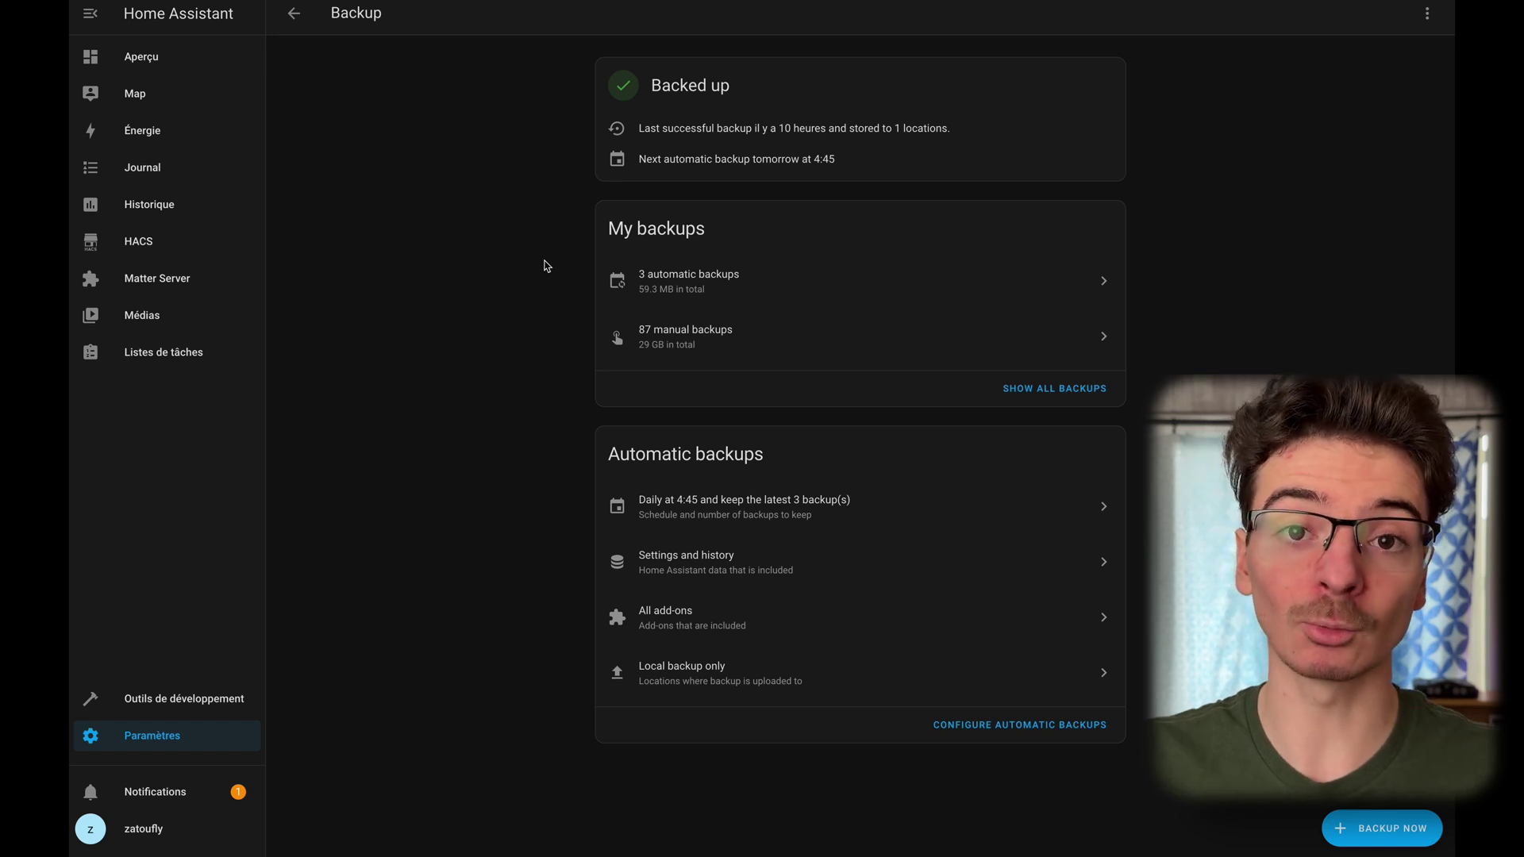
# Review the automatic backups, clear the Automatic type filter to view every backup, and return to the backup overview
pyautogui.click(650, 292)
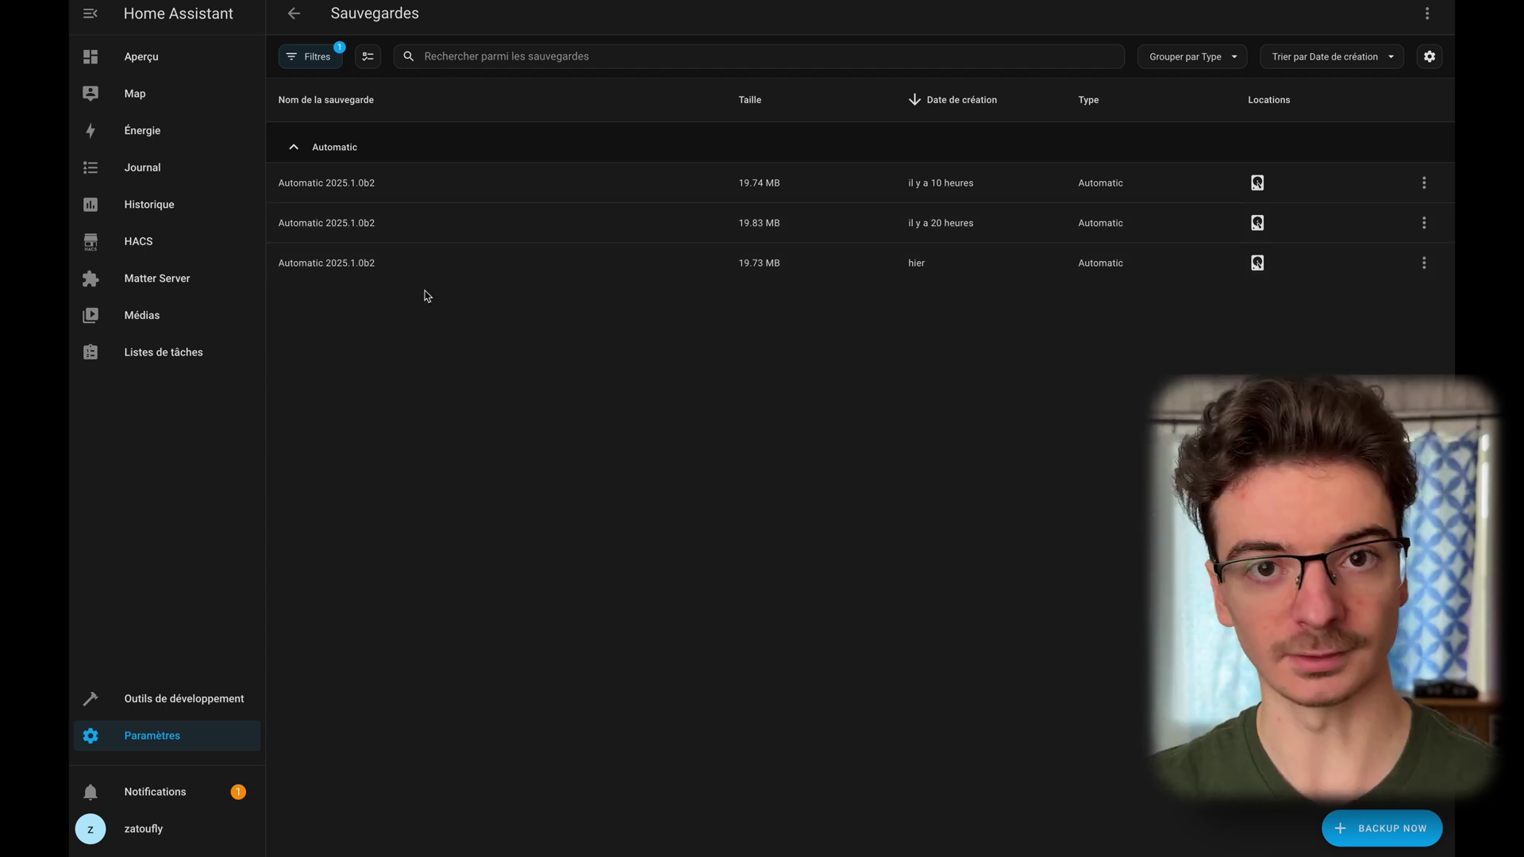
pyautogui.click(318, 57)
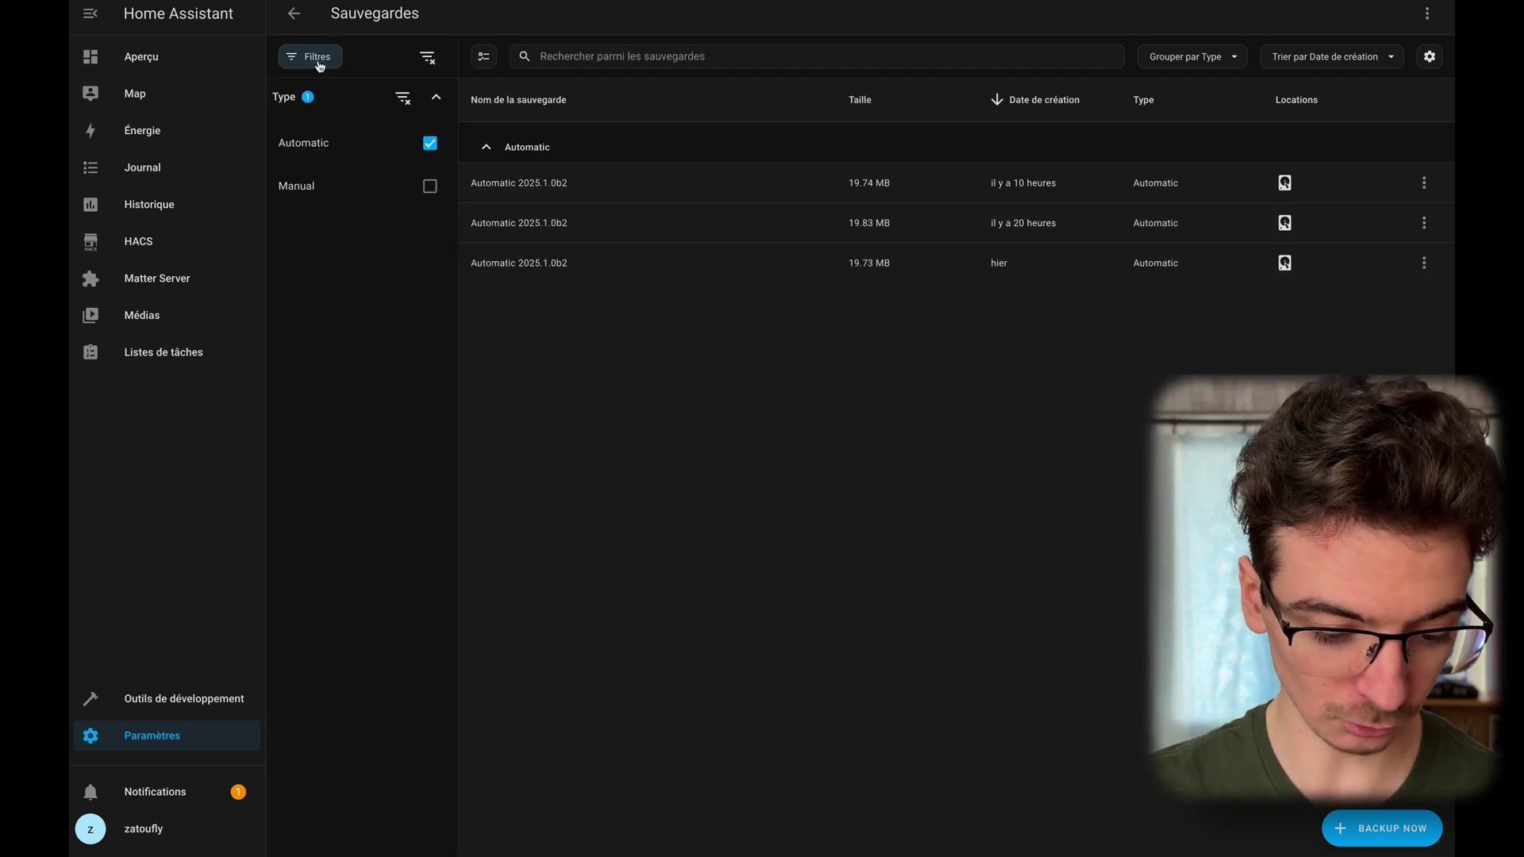
pyautogui.click(429, 143)
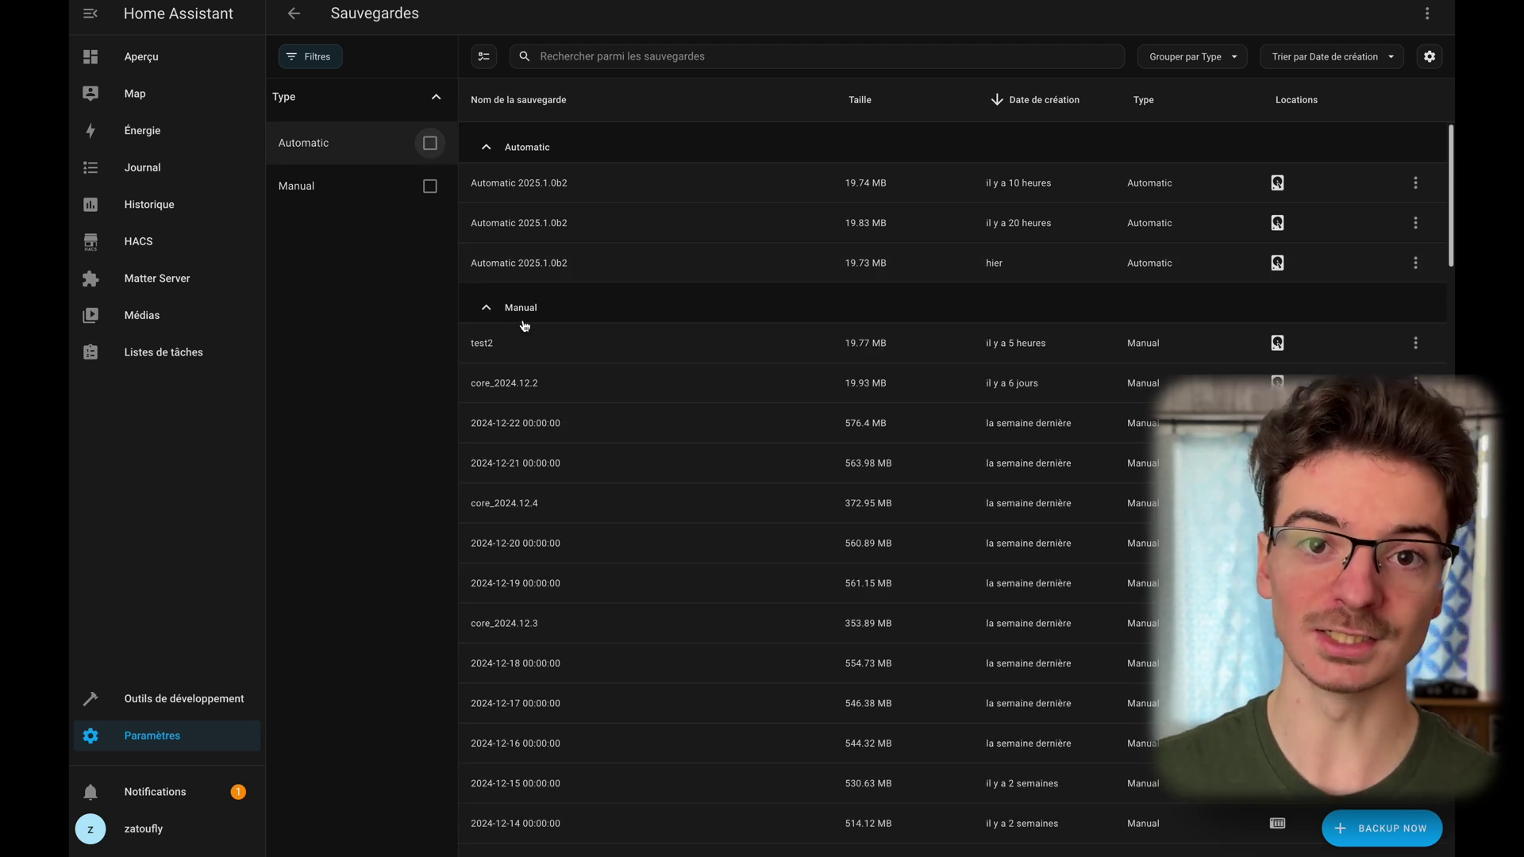
pyautogui.click(292, 12)
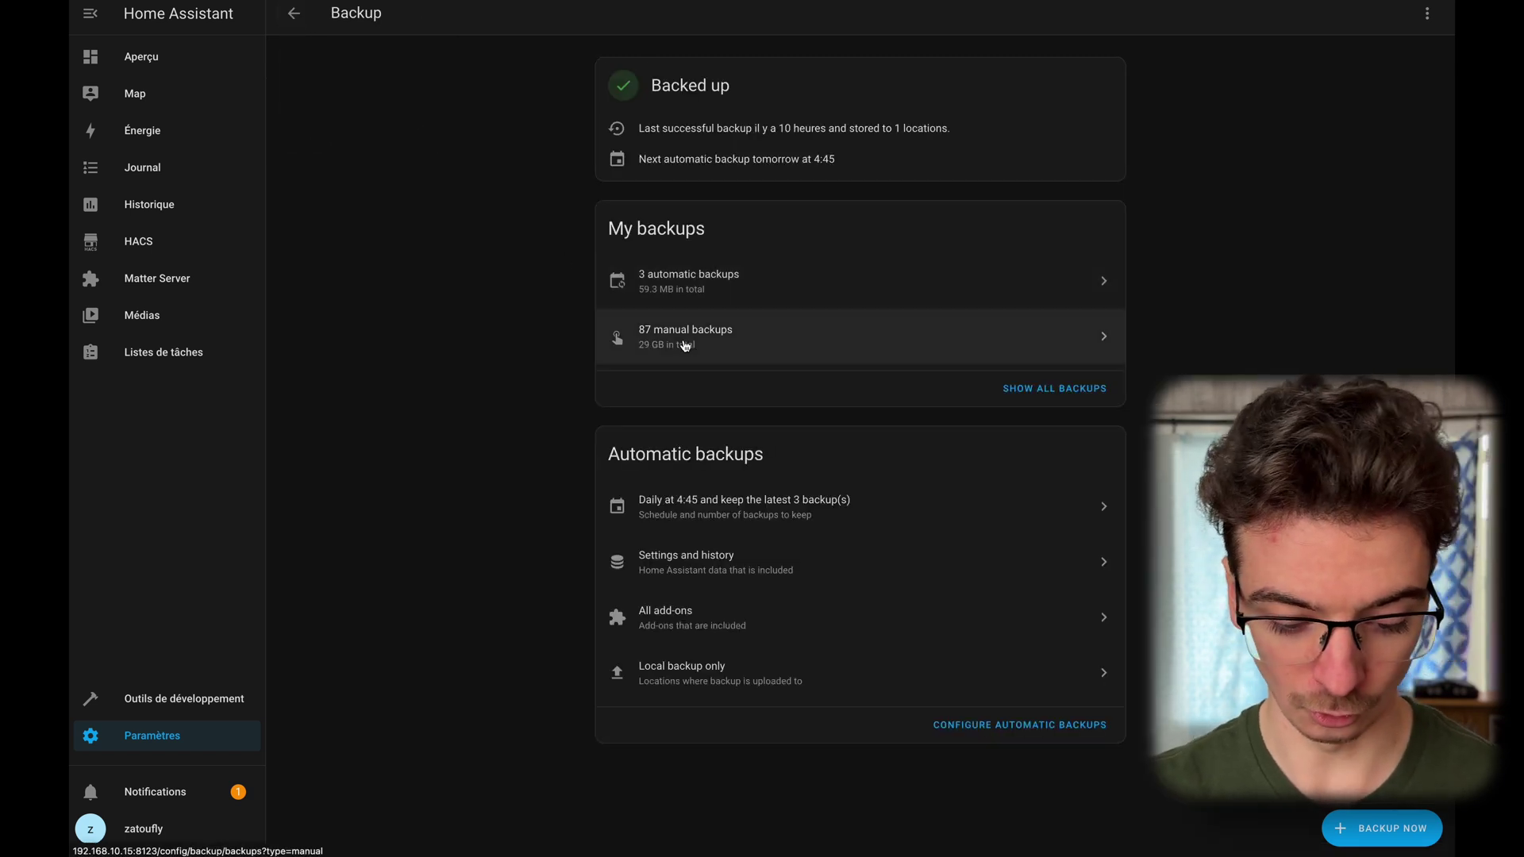
# Look through the list of manual backups and their storage locations, and return to the backup overview
pyautogui.click(654, 340)
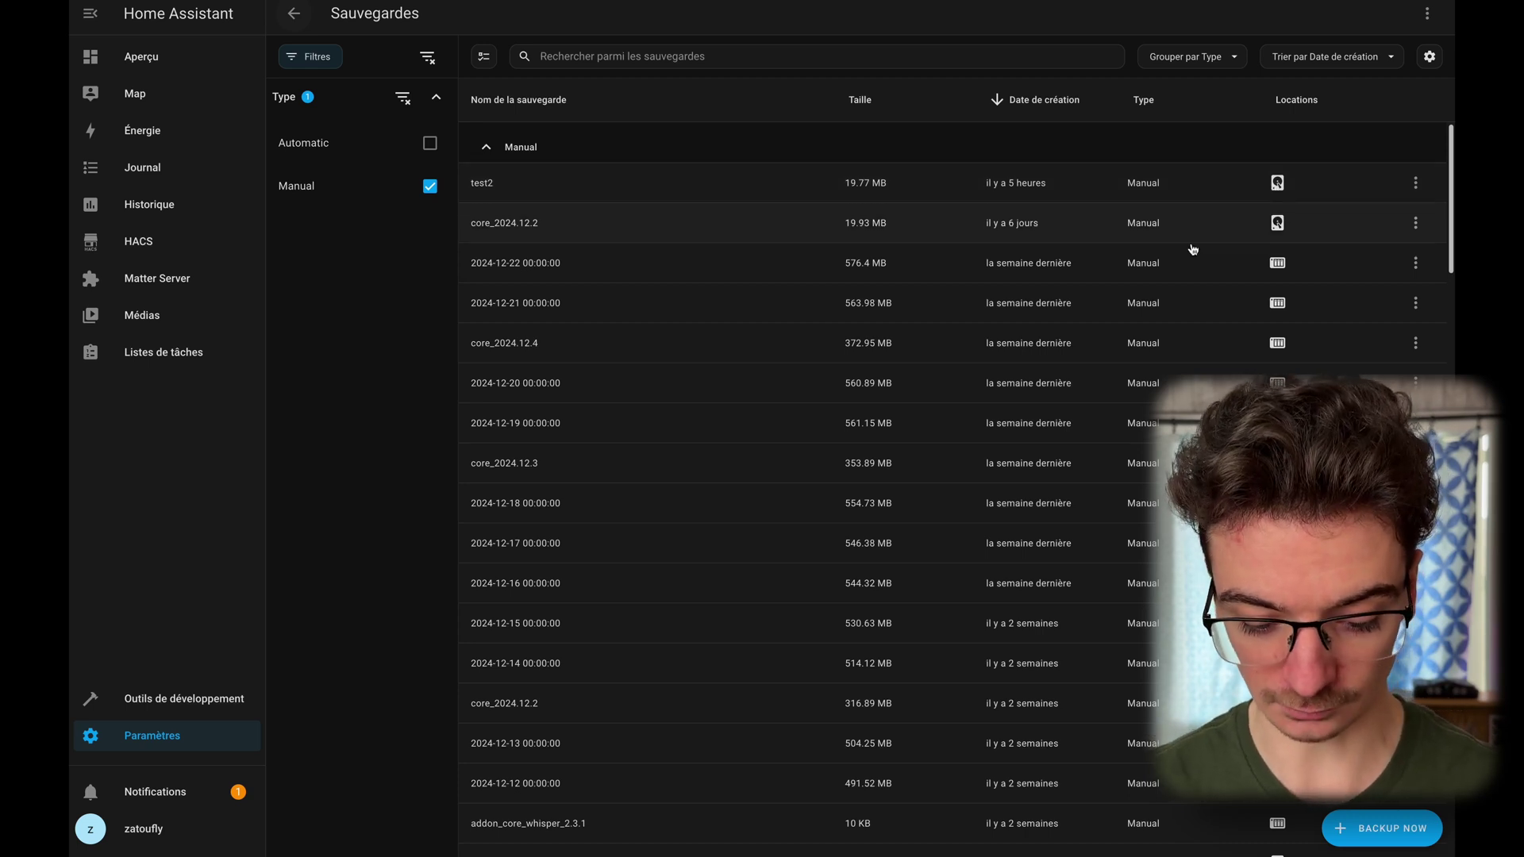
pyautogui.scroll(-8, 1041, 393)
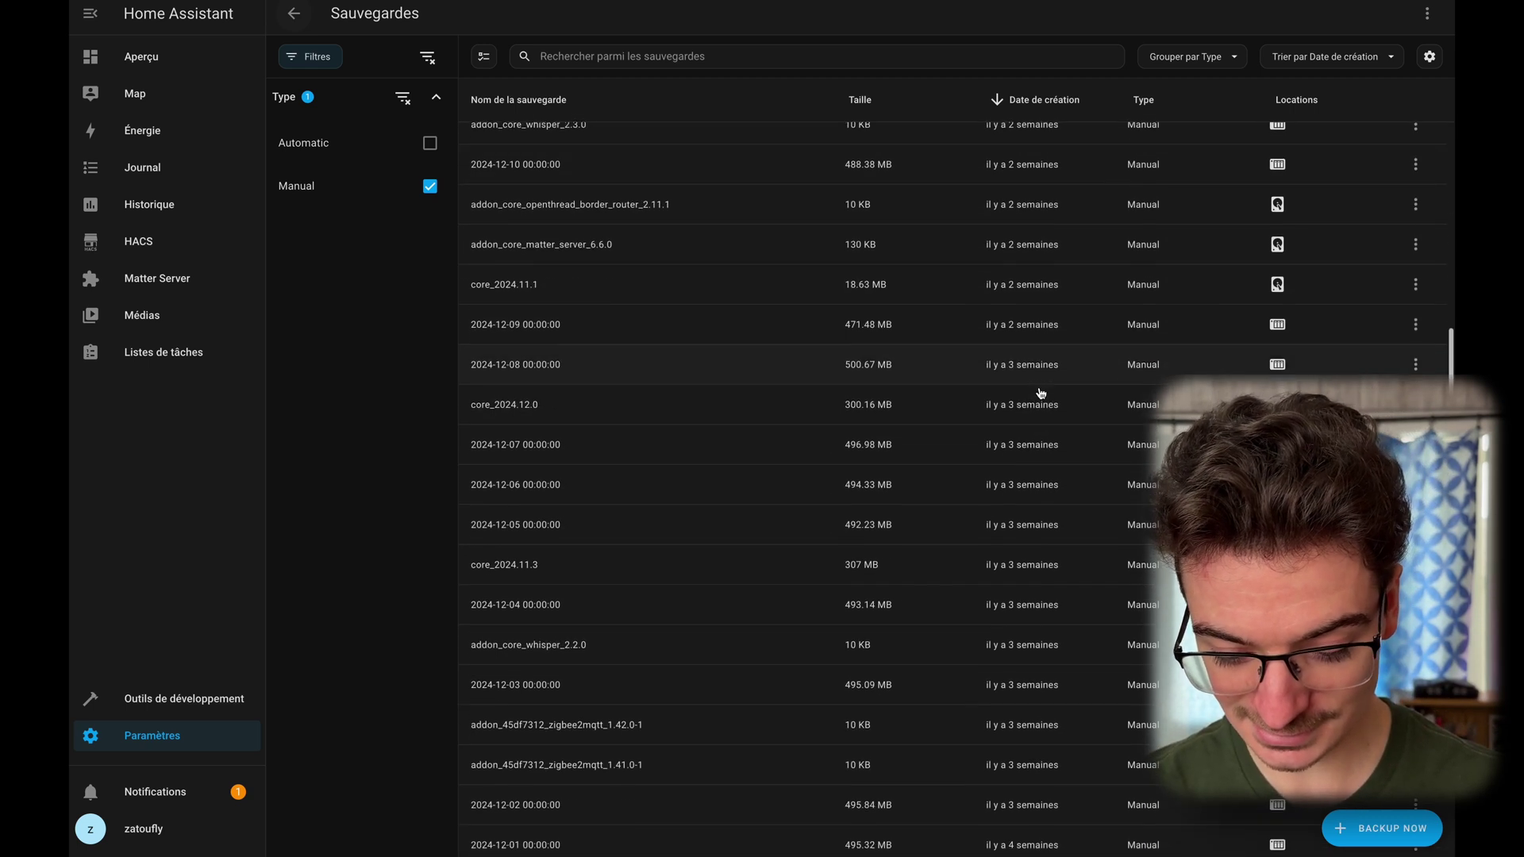
pyautogui.scroll(8, 1041, 393)
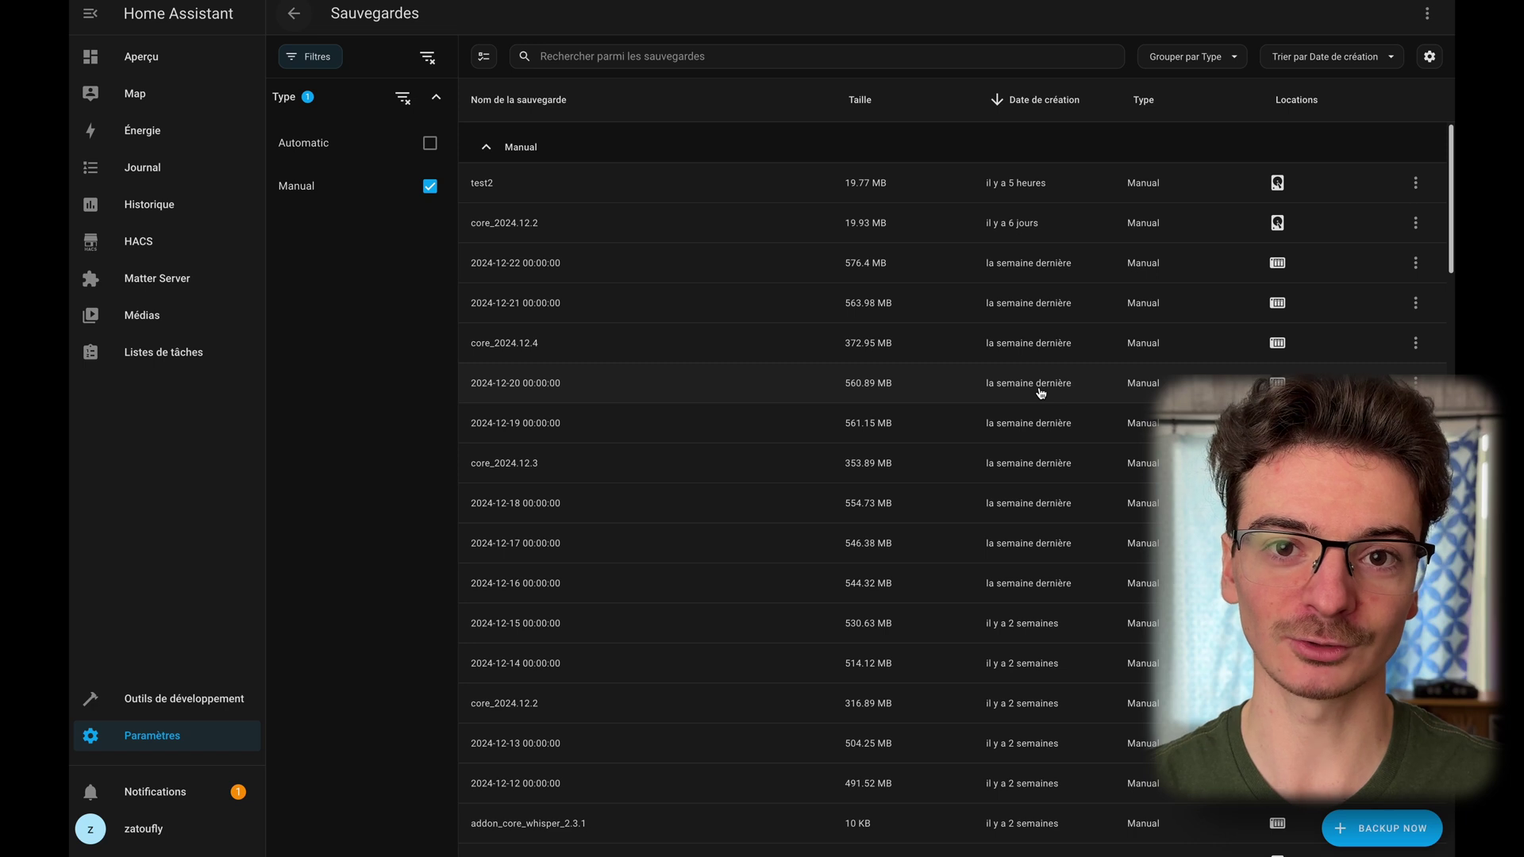
pyautogui.click(297, 32)
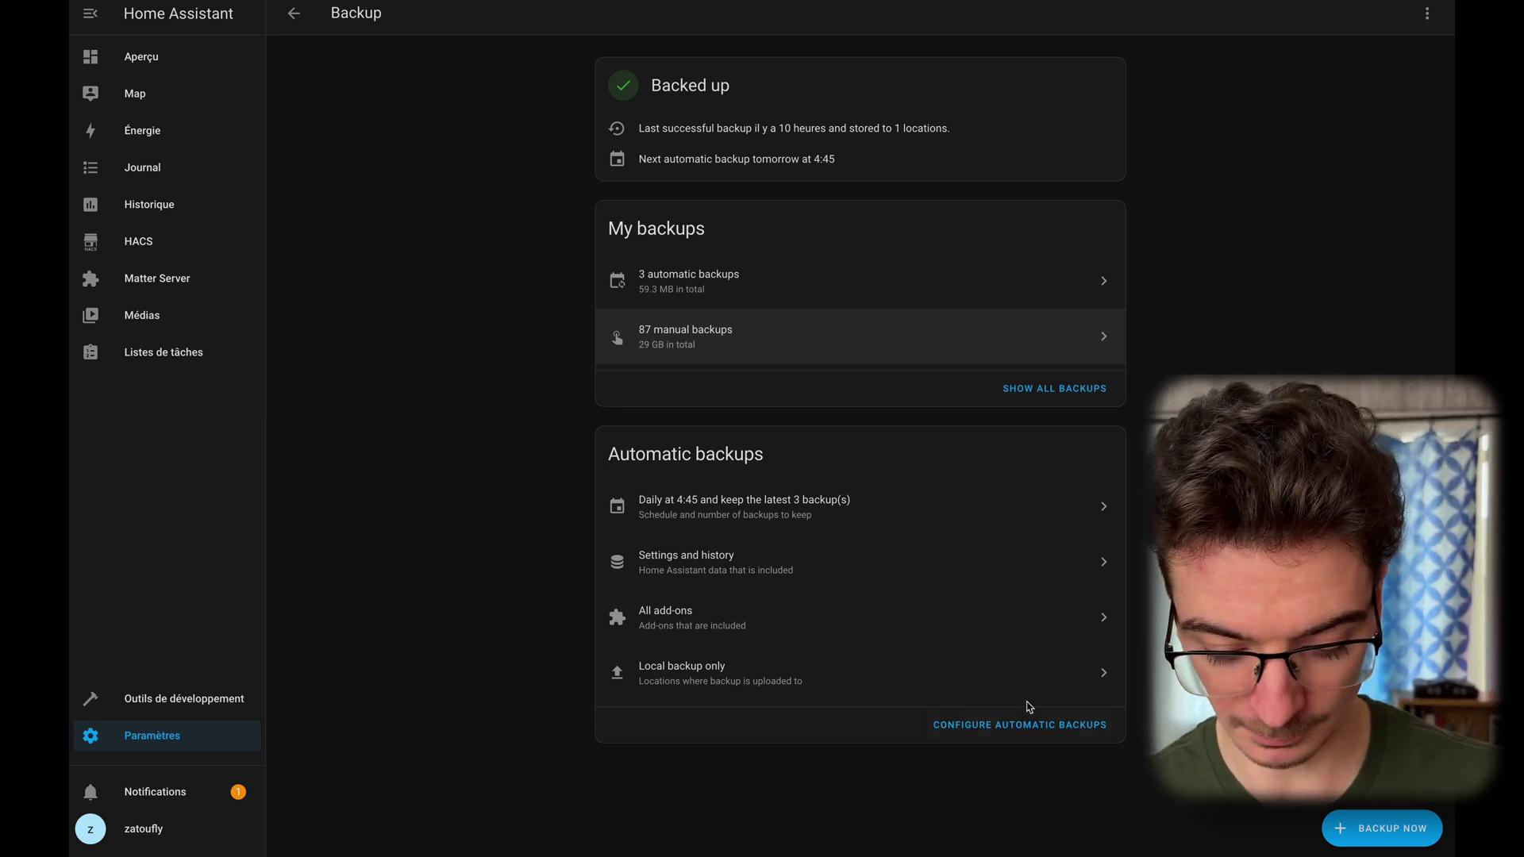
# Examine the automatic backup settings, including the schedule, backup data, add-ons and storage locations
pyautogui.click(870, 518)
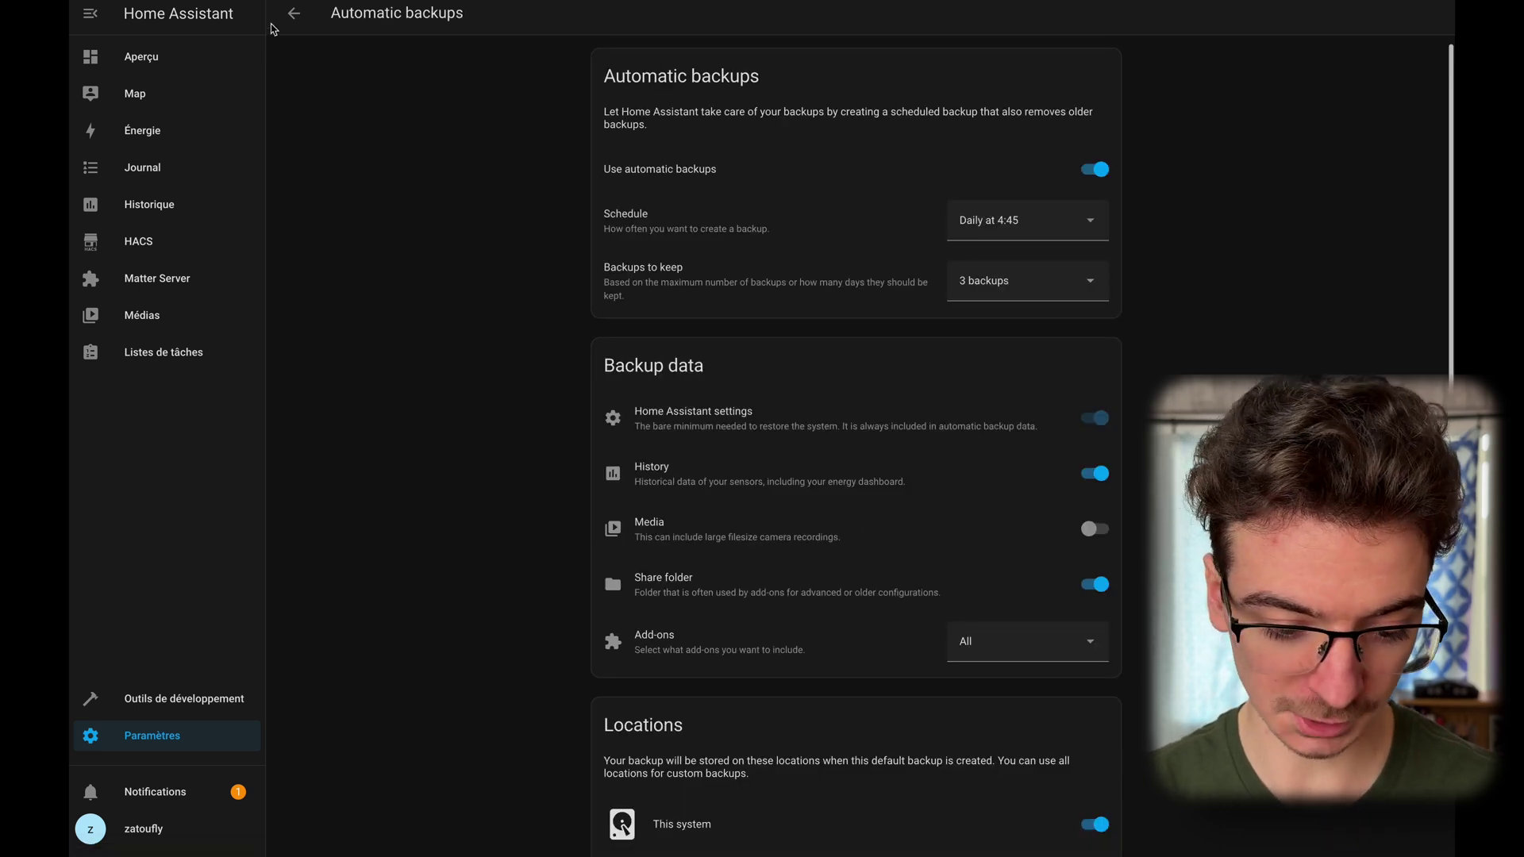
pyautogui.click(294, 12)
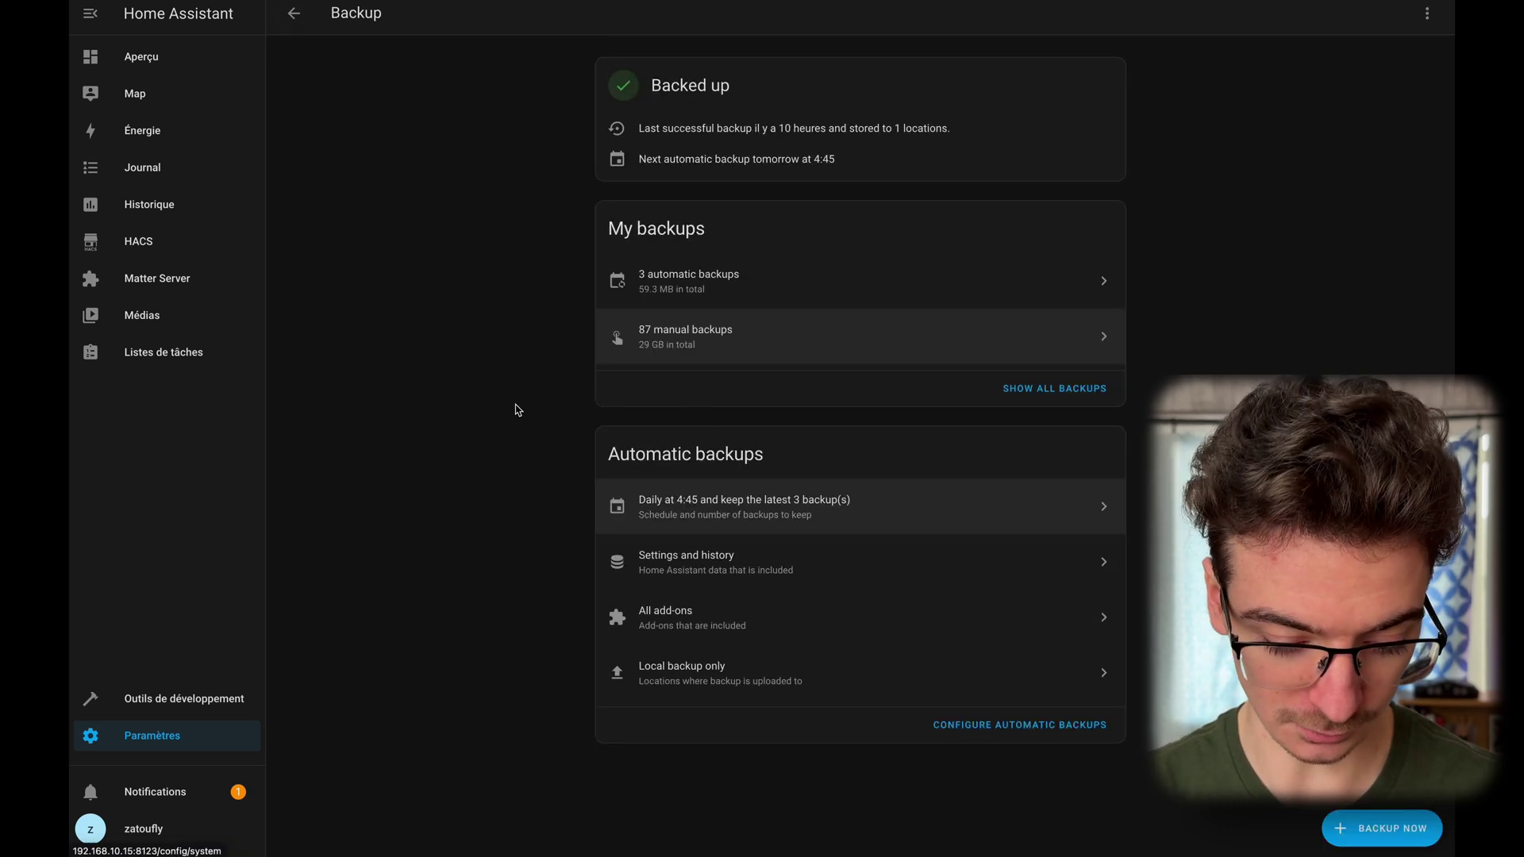
pyautogui.click(657, 630)
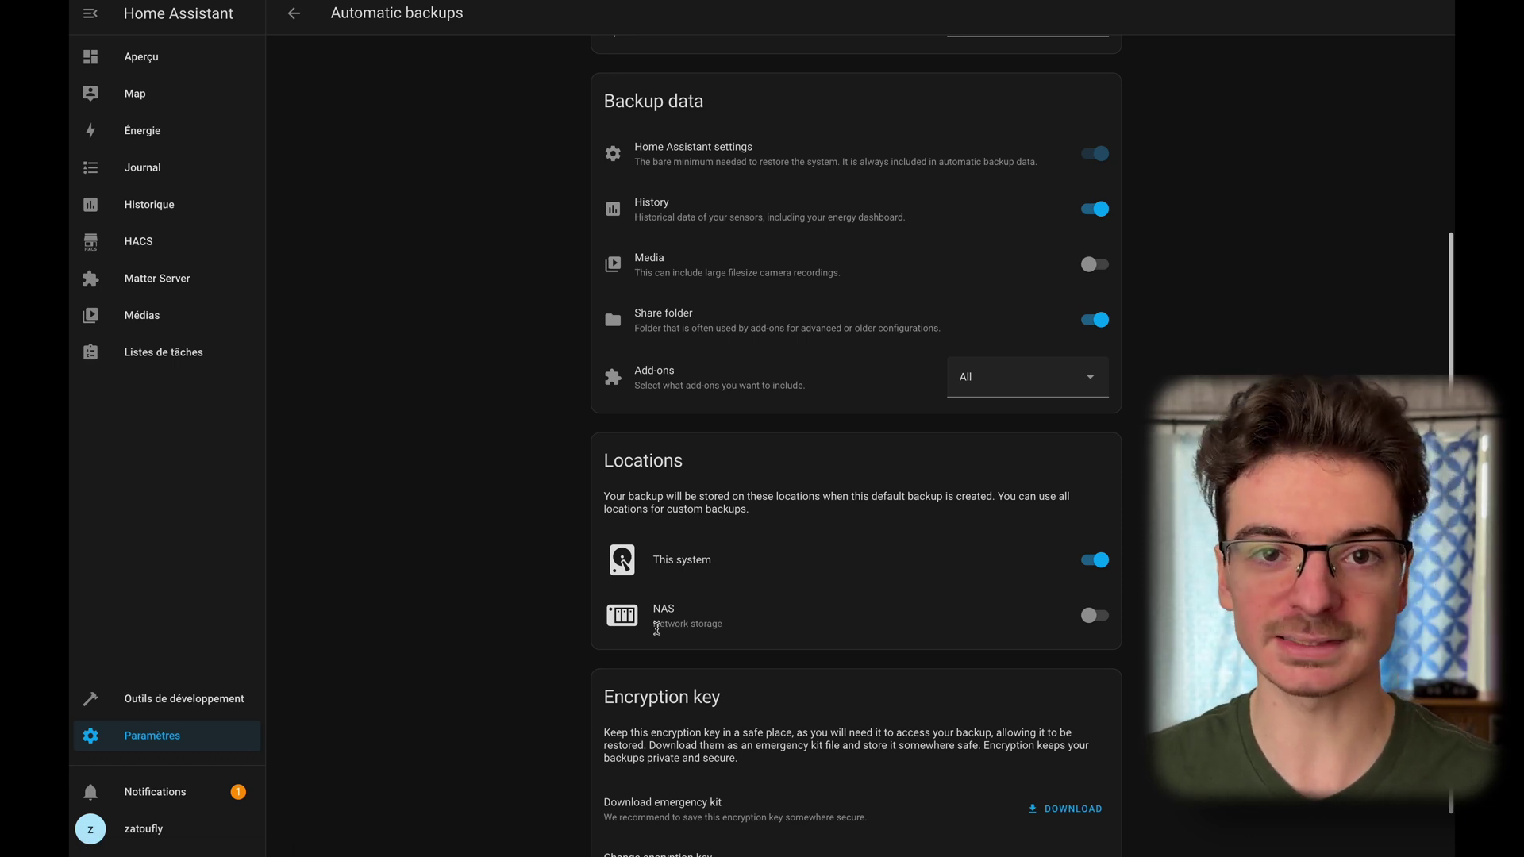
pyautogui.scroll(4, 656, 629)
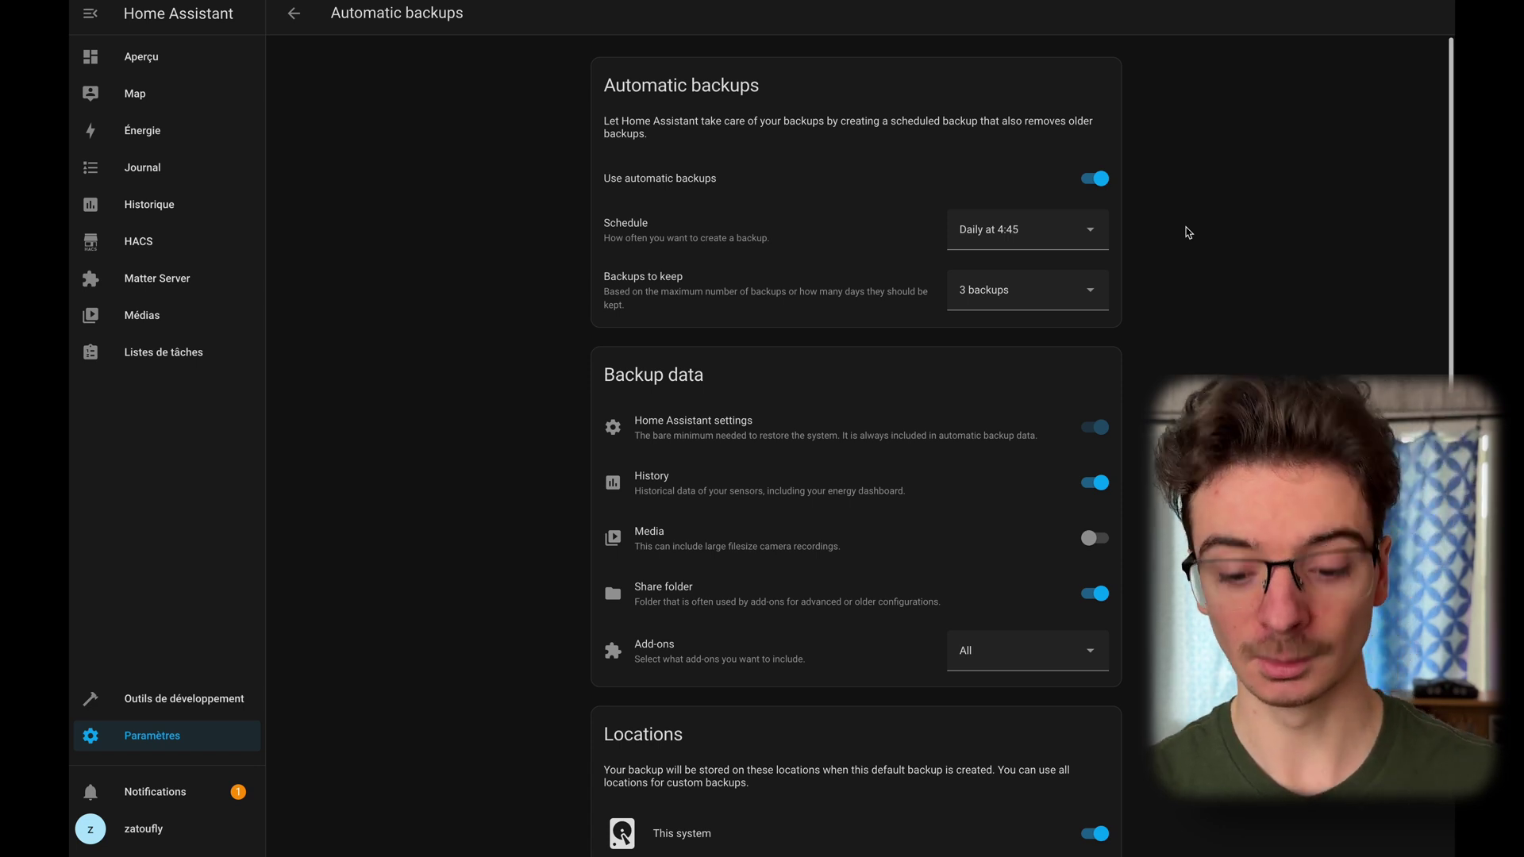
# Select Daily at 4:45 as the schedule for the automatic backups
pyautogui.click(1089, 235)
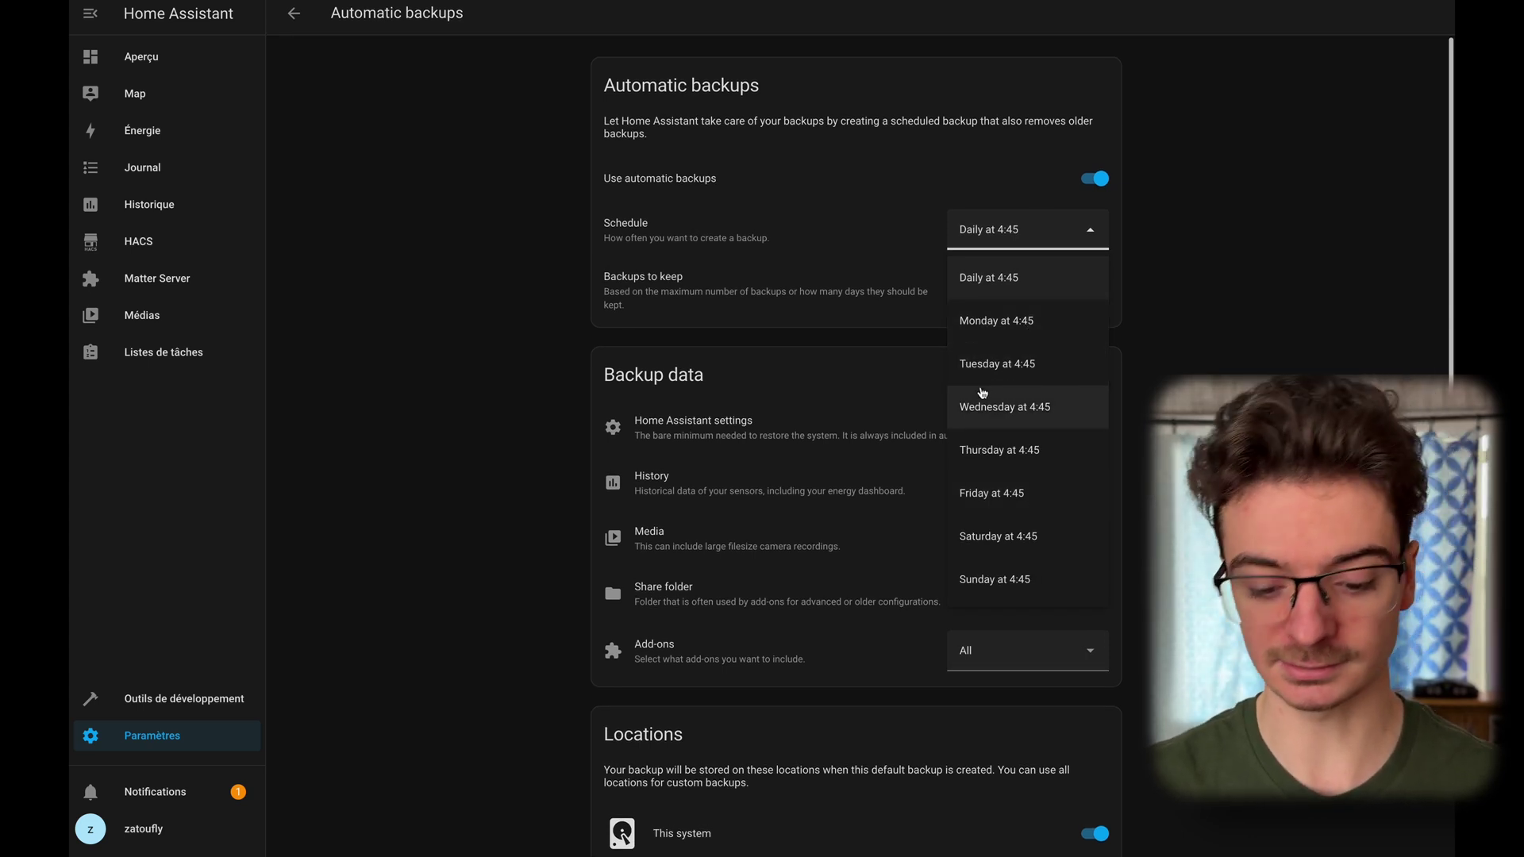
pyautogui.click(1011, 299)
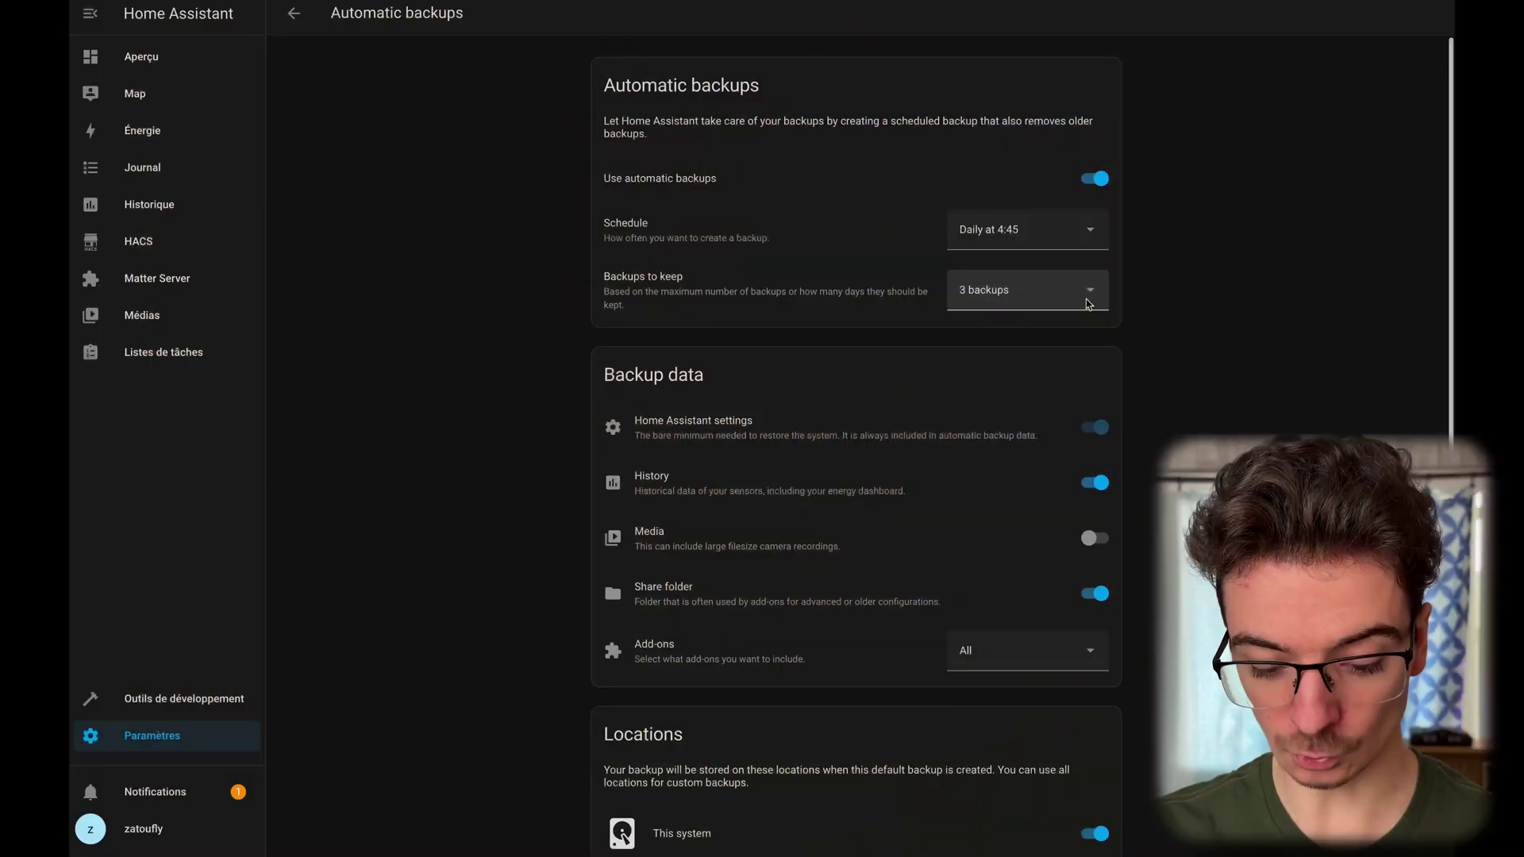
# Try the All backups option for the number of backups to keep, and switch back to 3 backups
pyautogui.click(1099, 290)
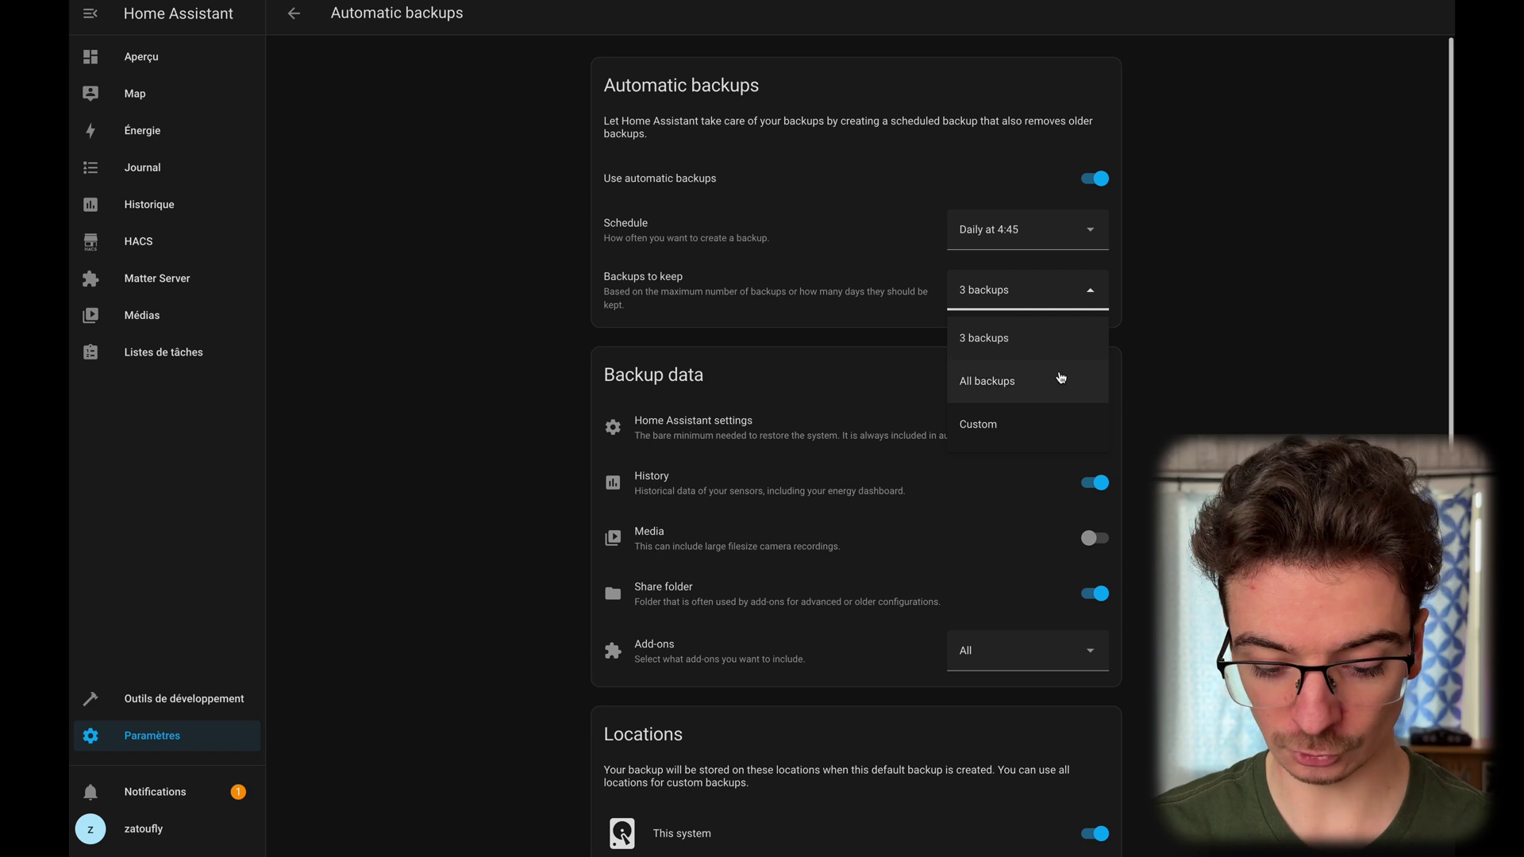
pyautogui.click(1058, 381)
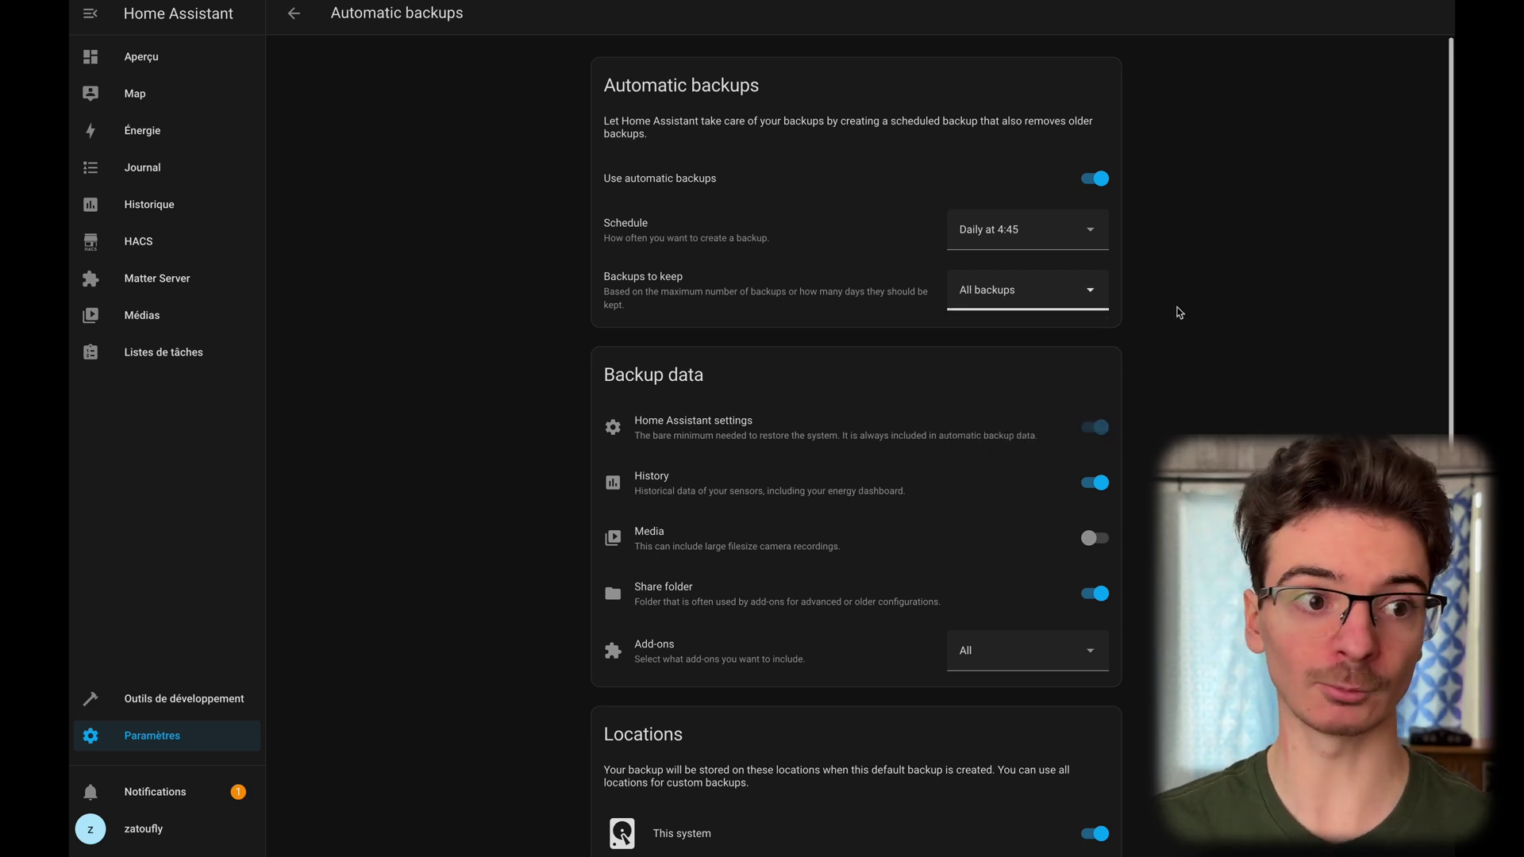
pyautogui.click(1080, 292)
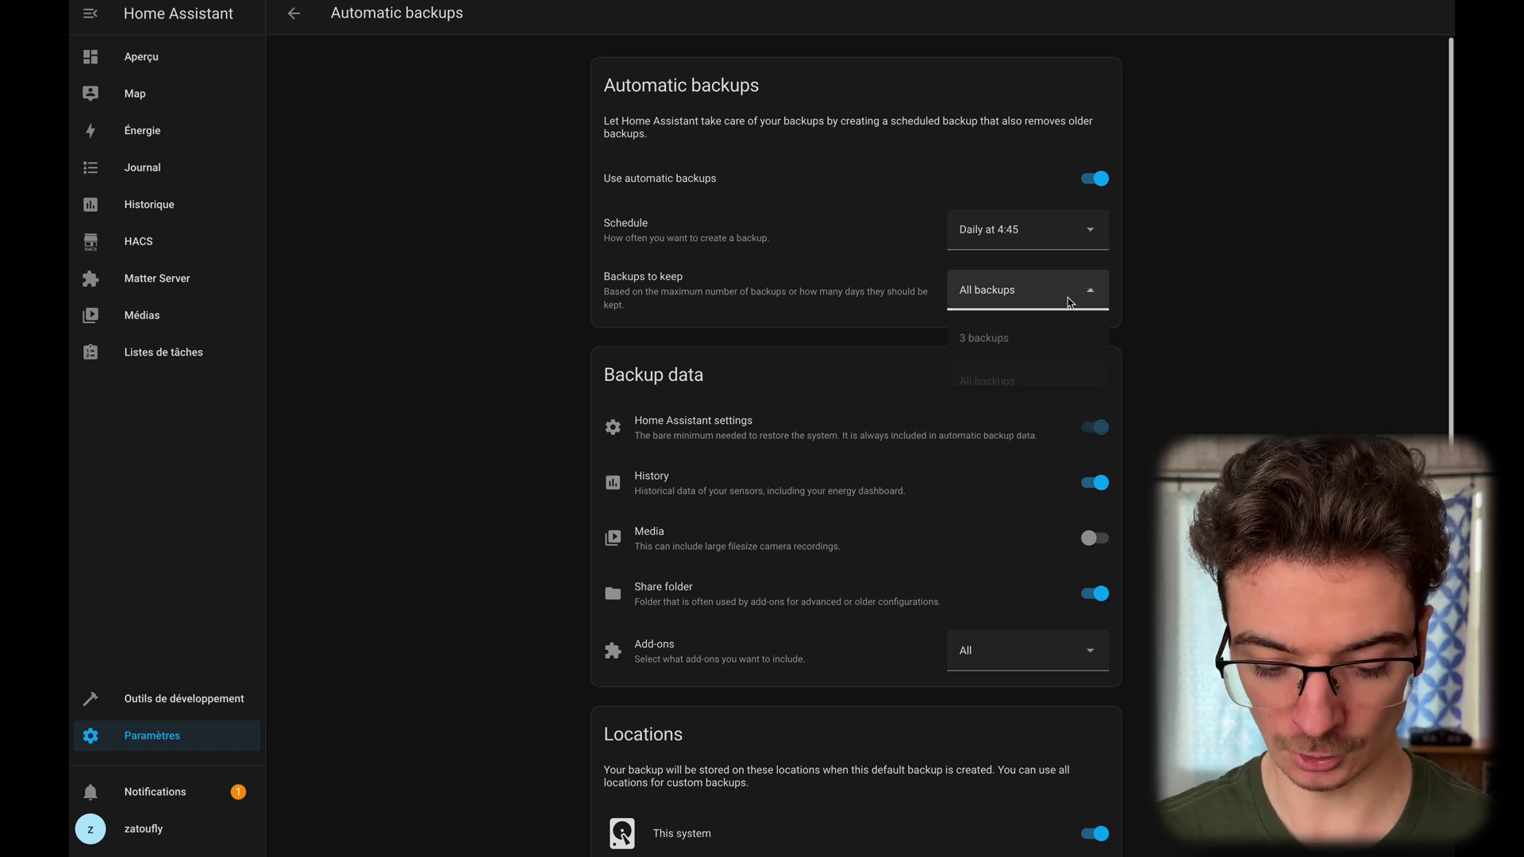
pyautogui.click(1036, 339)
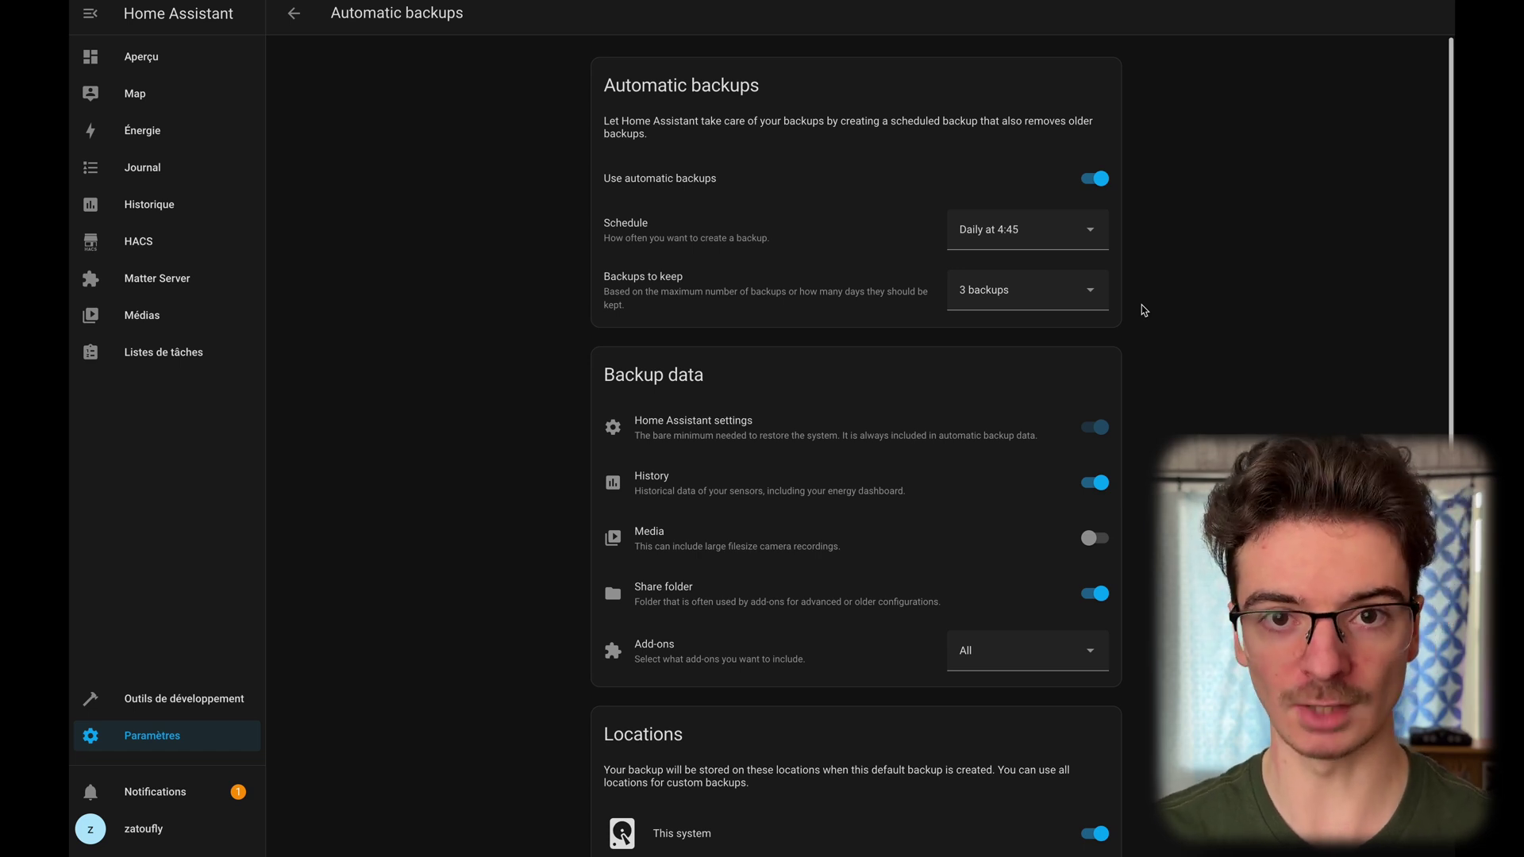
# Set the backups to keep to a custom limit of 30, counted in backups
pyautogui.click(1023, 292)
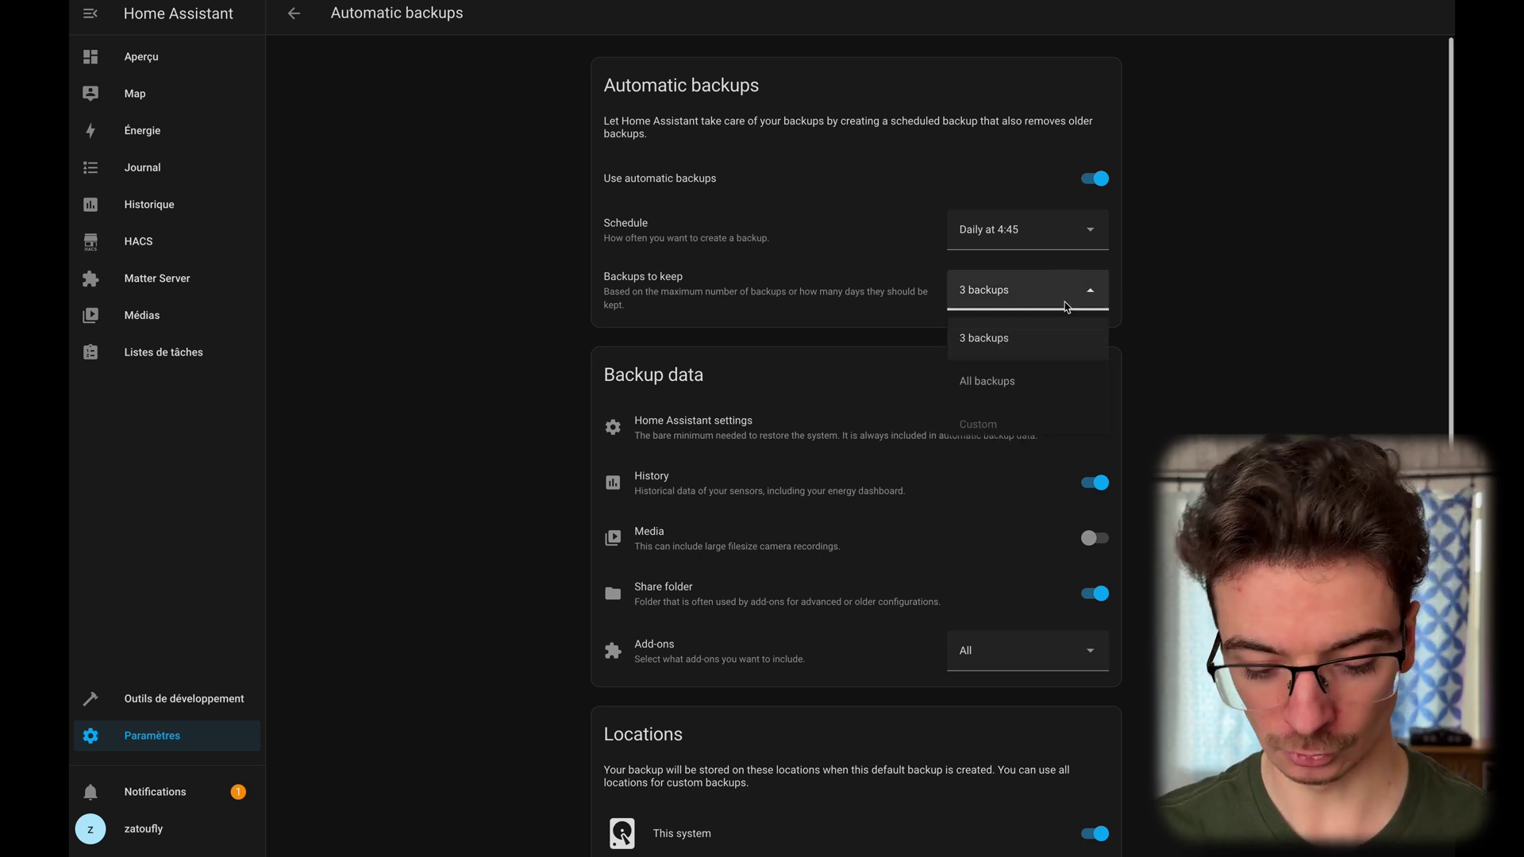
pyautogui.click(1040, 429)
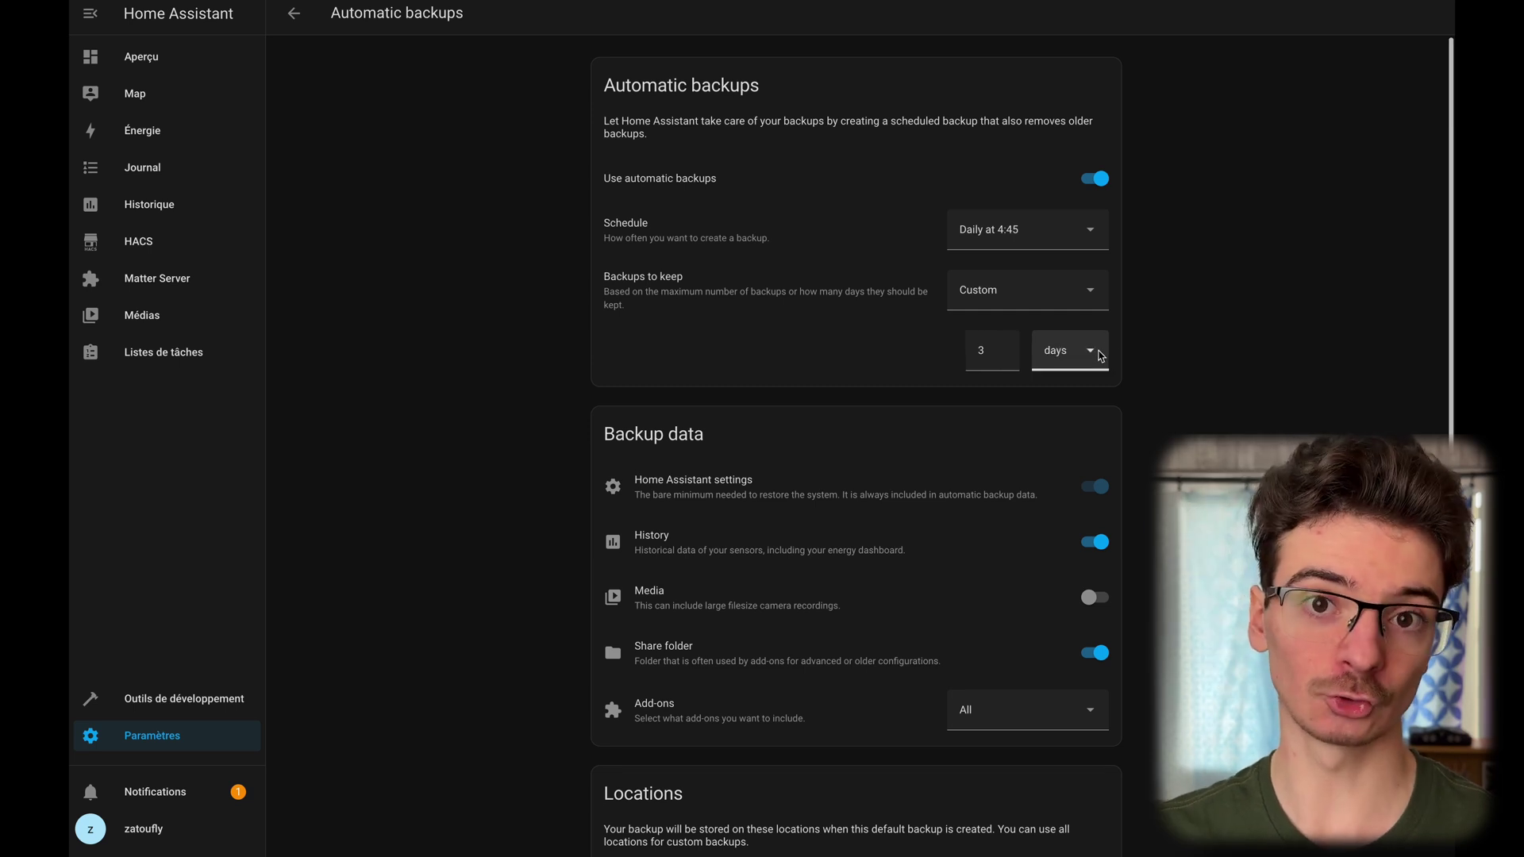
pyautogui.click(1100, 355)
pyautogui.click(1062, 438)
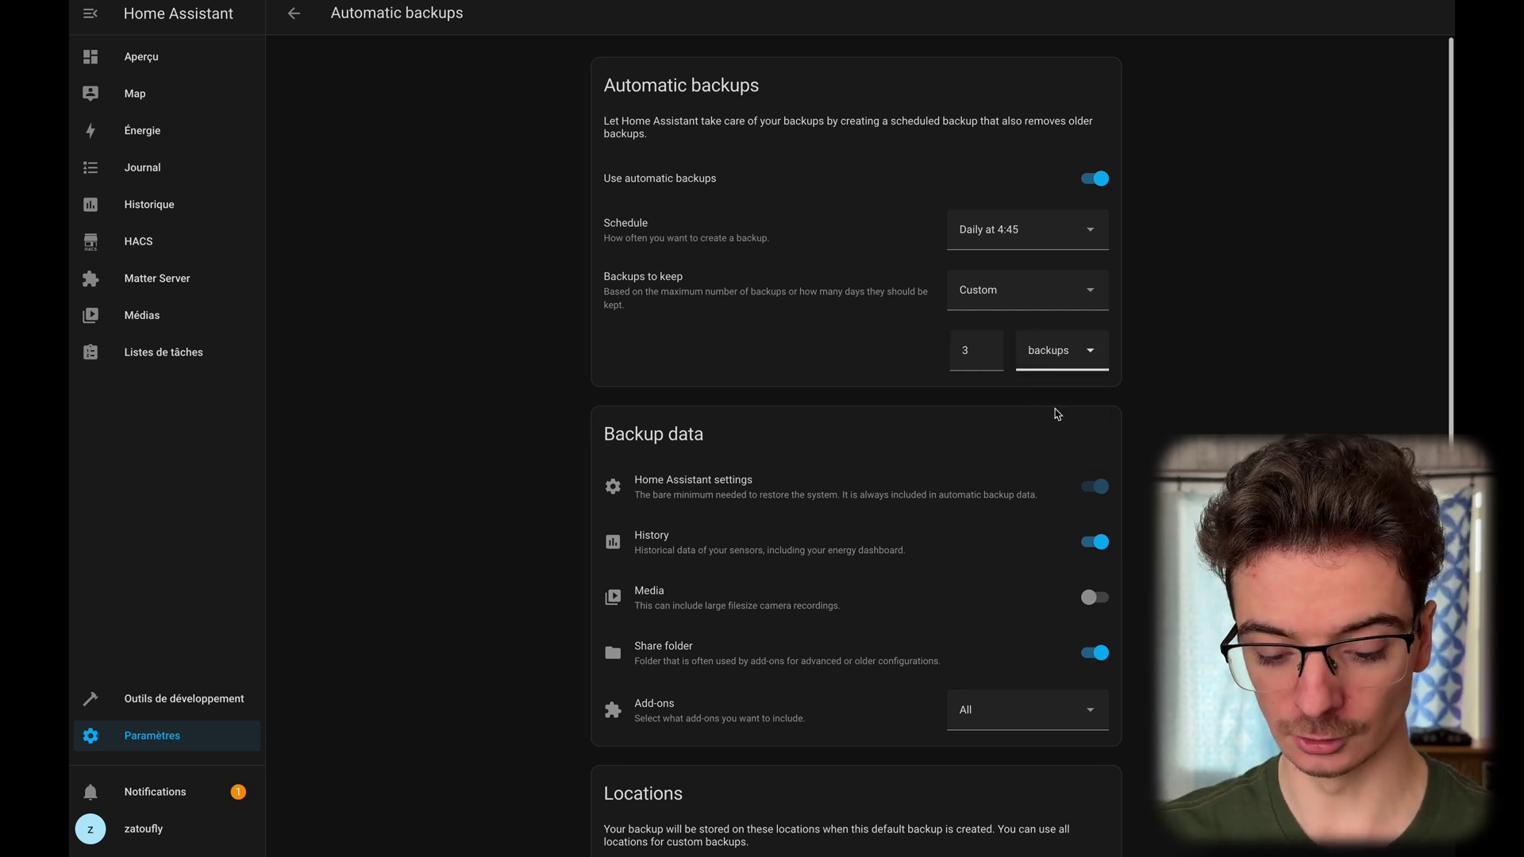
pyautogui.click(985, 354)
pyautogui.moveTo(973, 352); pyautogui.dragTo(956, 350)
pyautogui.write('30')
pyautogui.click(1220, 344)
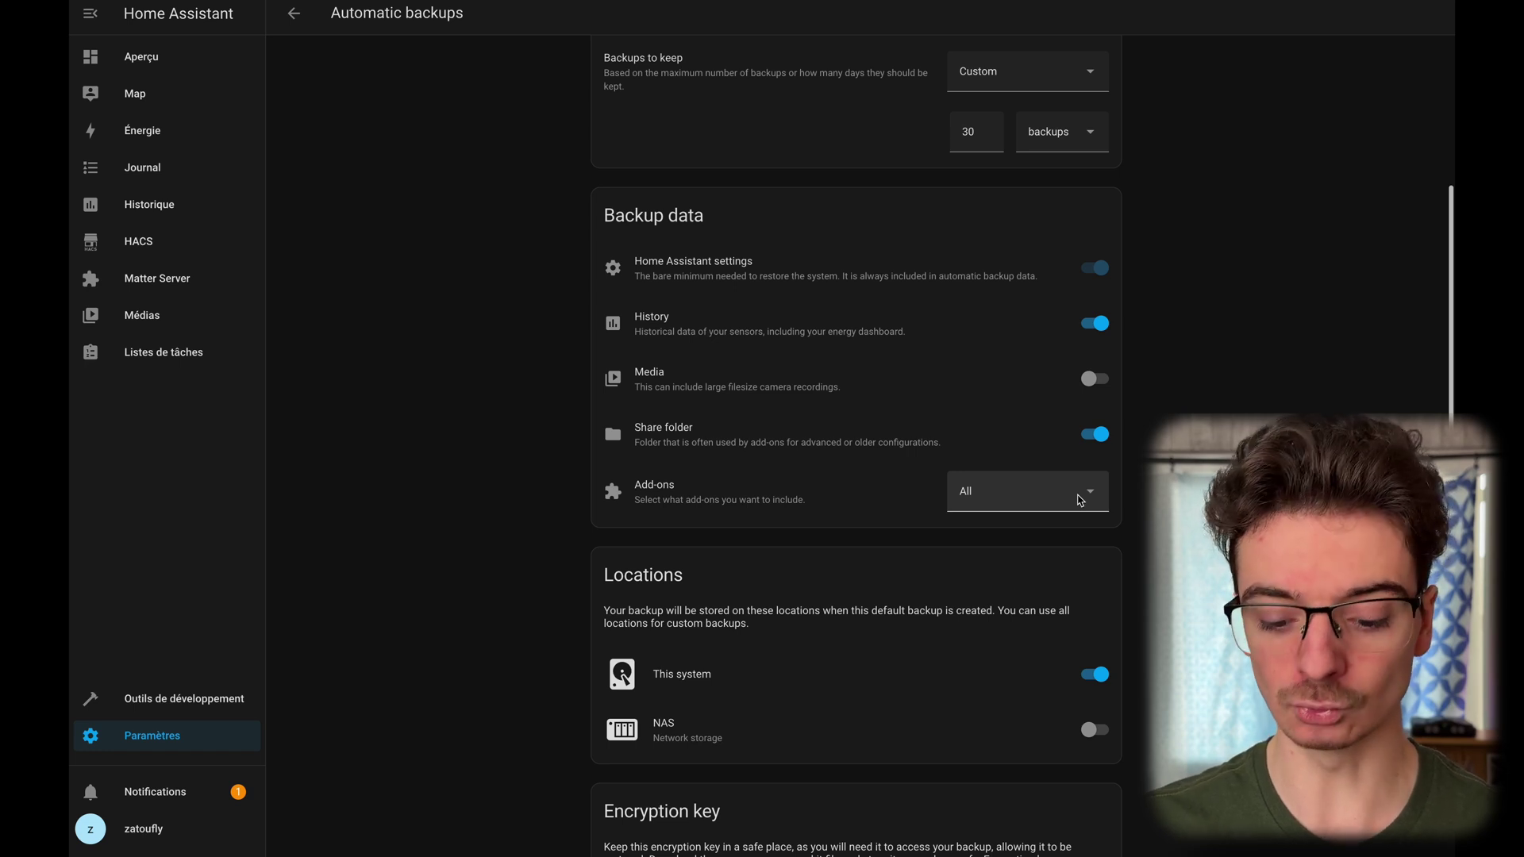
# Try a custom add-on selection with Matter Server and OpenThread Border Router, and set the included add-ons back to All
pyautogui.click(1093, 491)
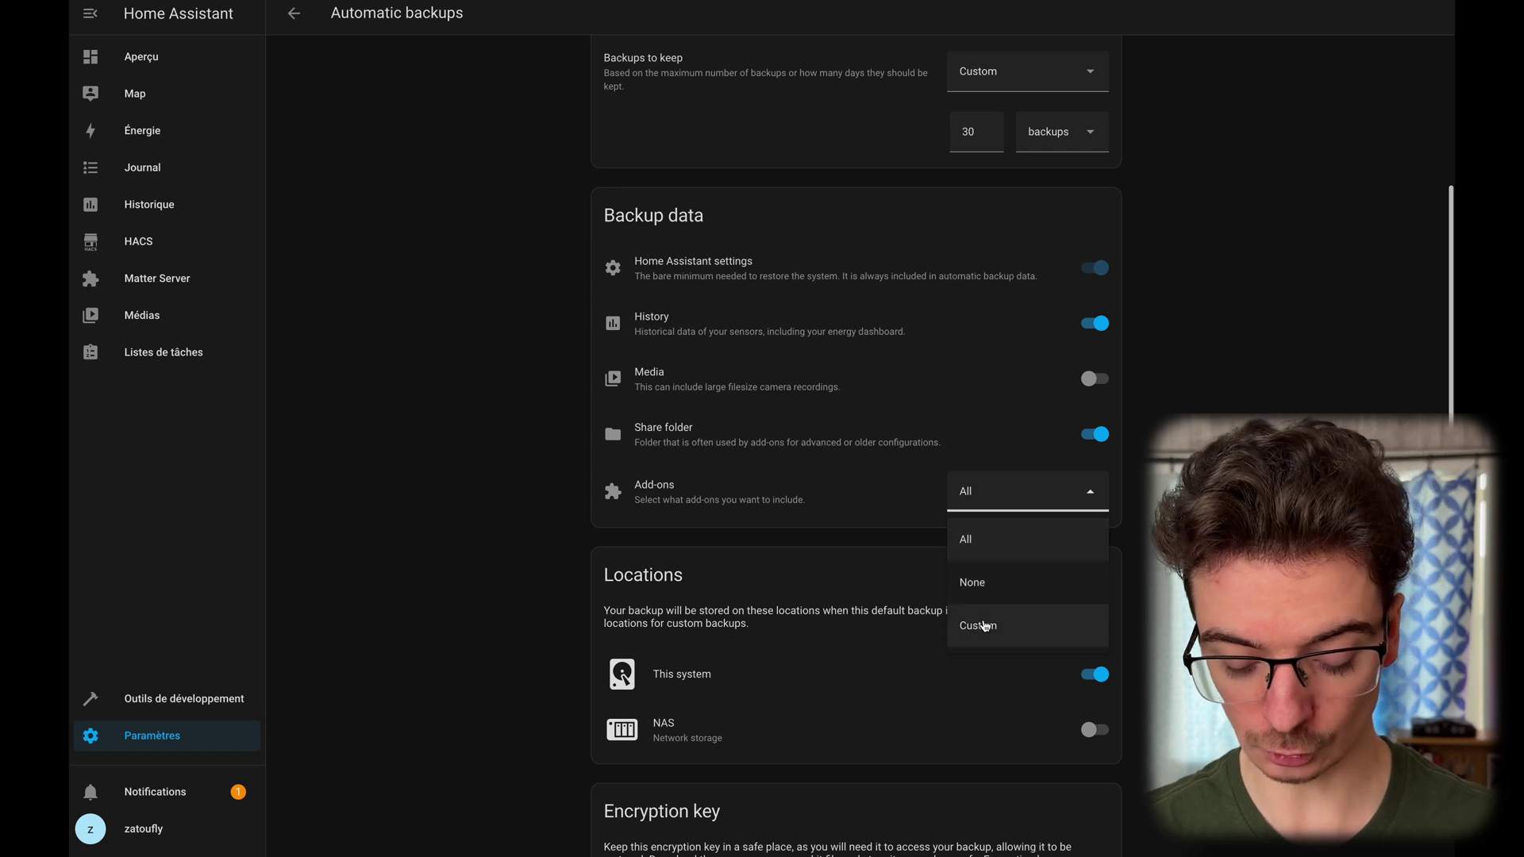
pyautogui.click(984, 627)
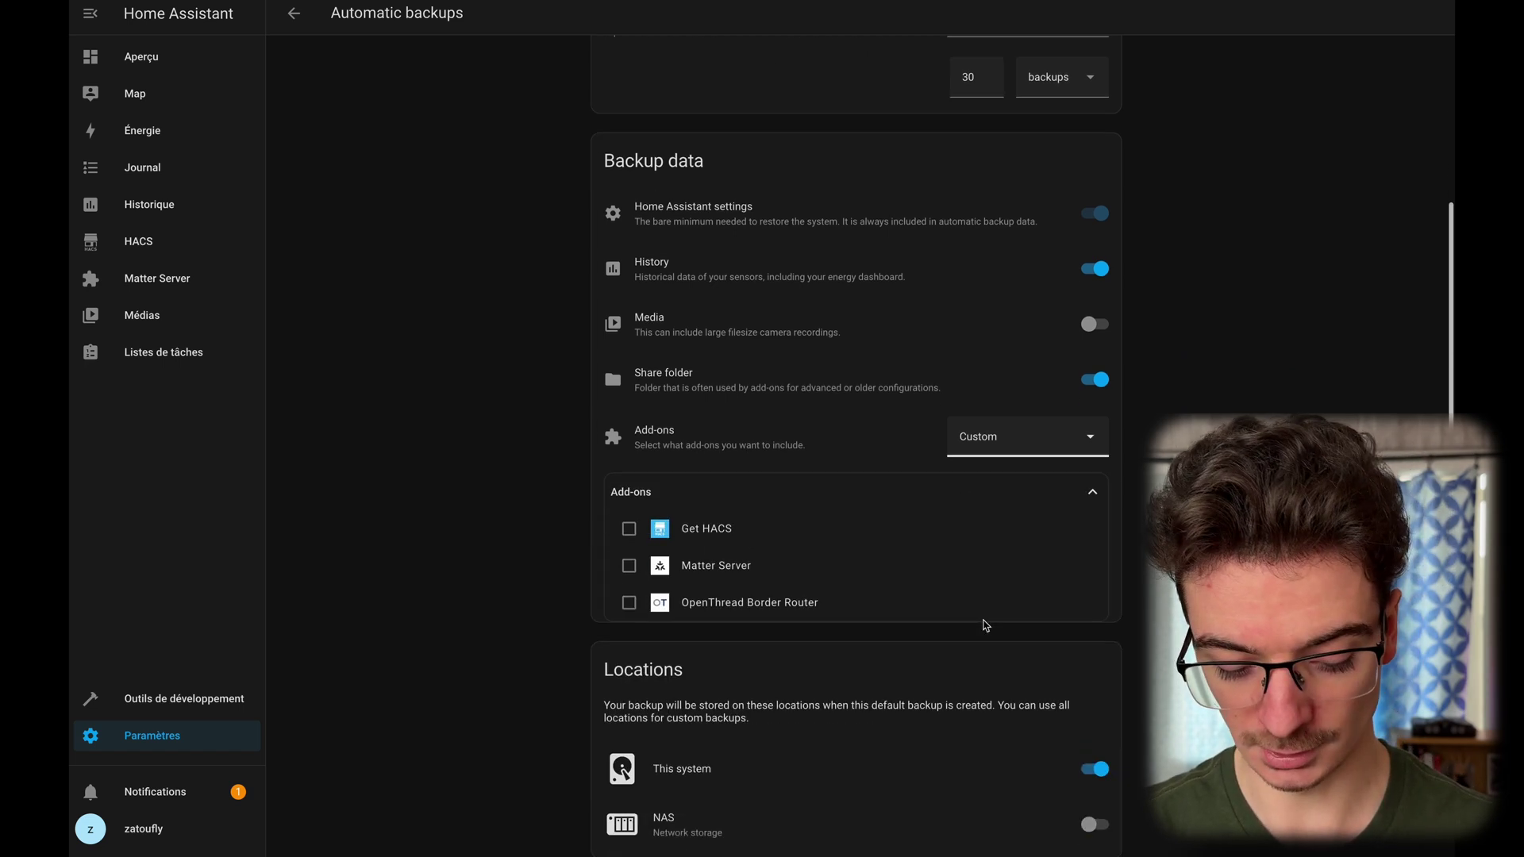
pyautogui.scroll(-1, 984, 622)
pyautogui.click(629, 550)
pyautogui.click(628, 588)
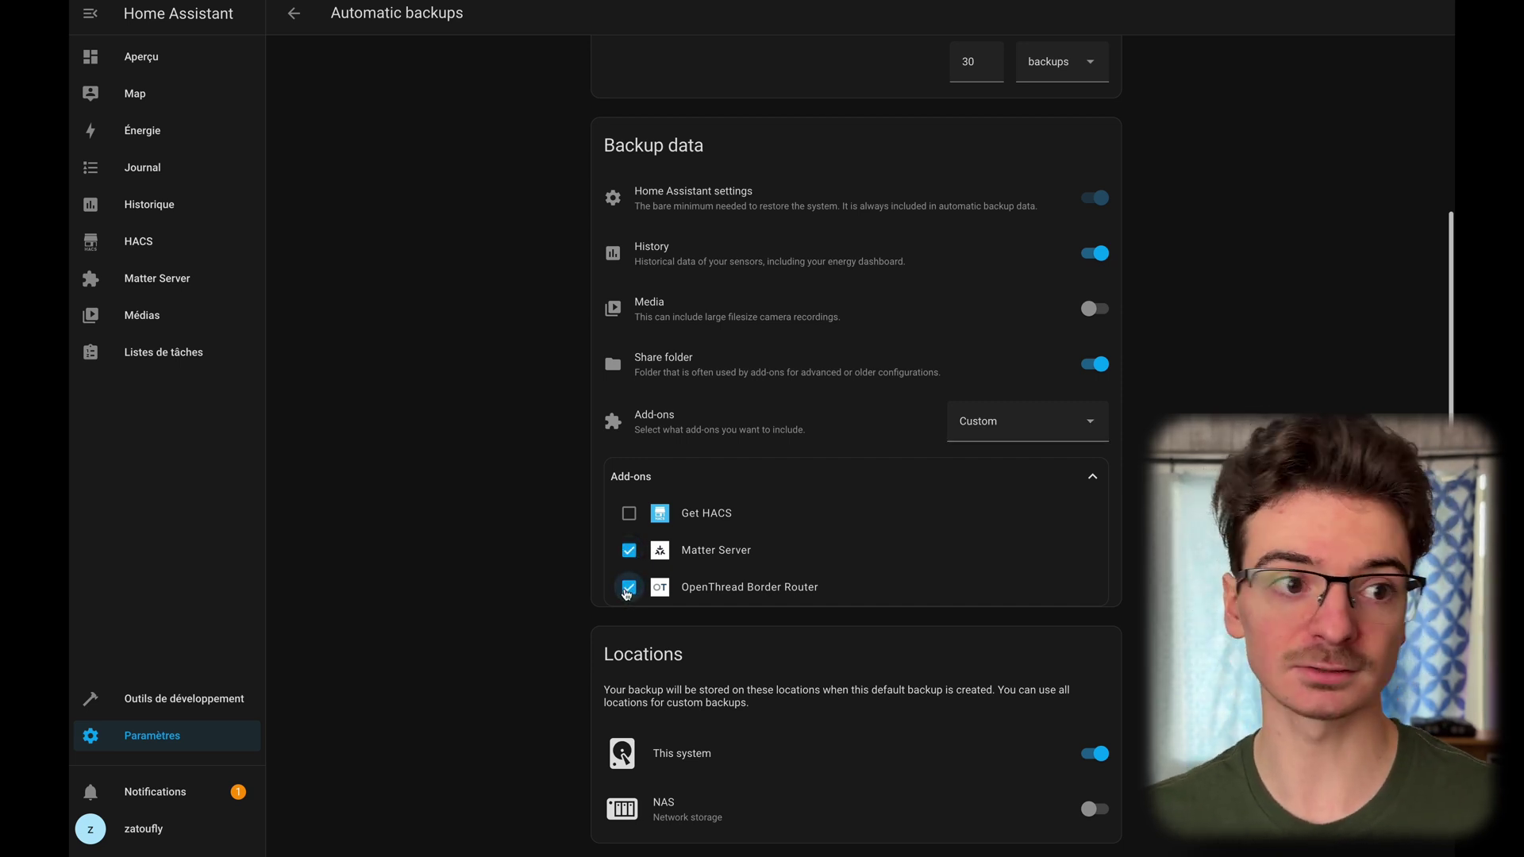
pyautogui.click(1028, 421)
pyautogui.click(975, 493)
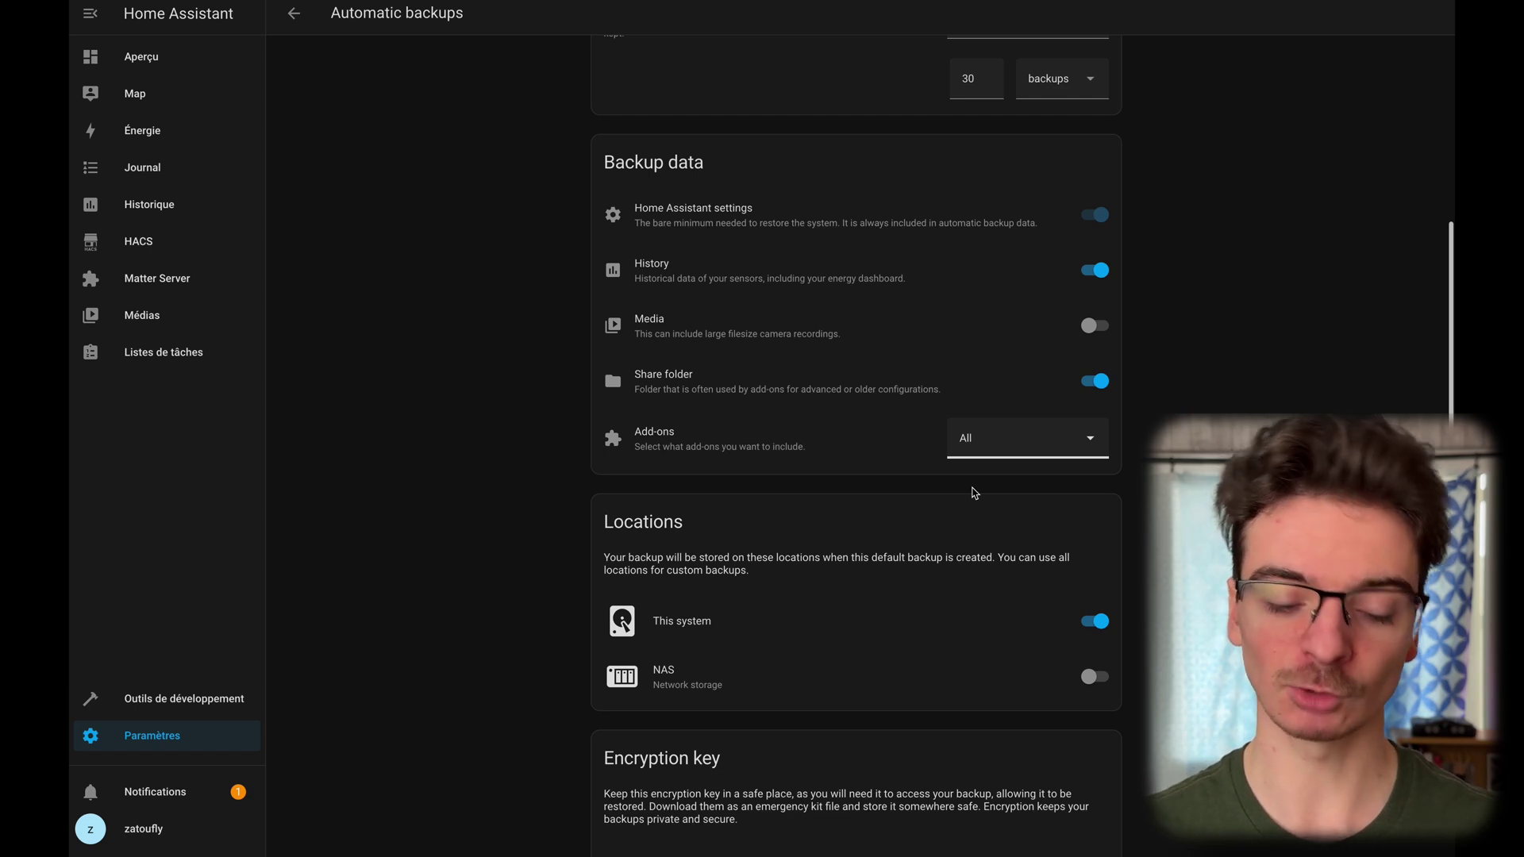
pyautogui.scroll(-3, 975, 493)
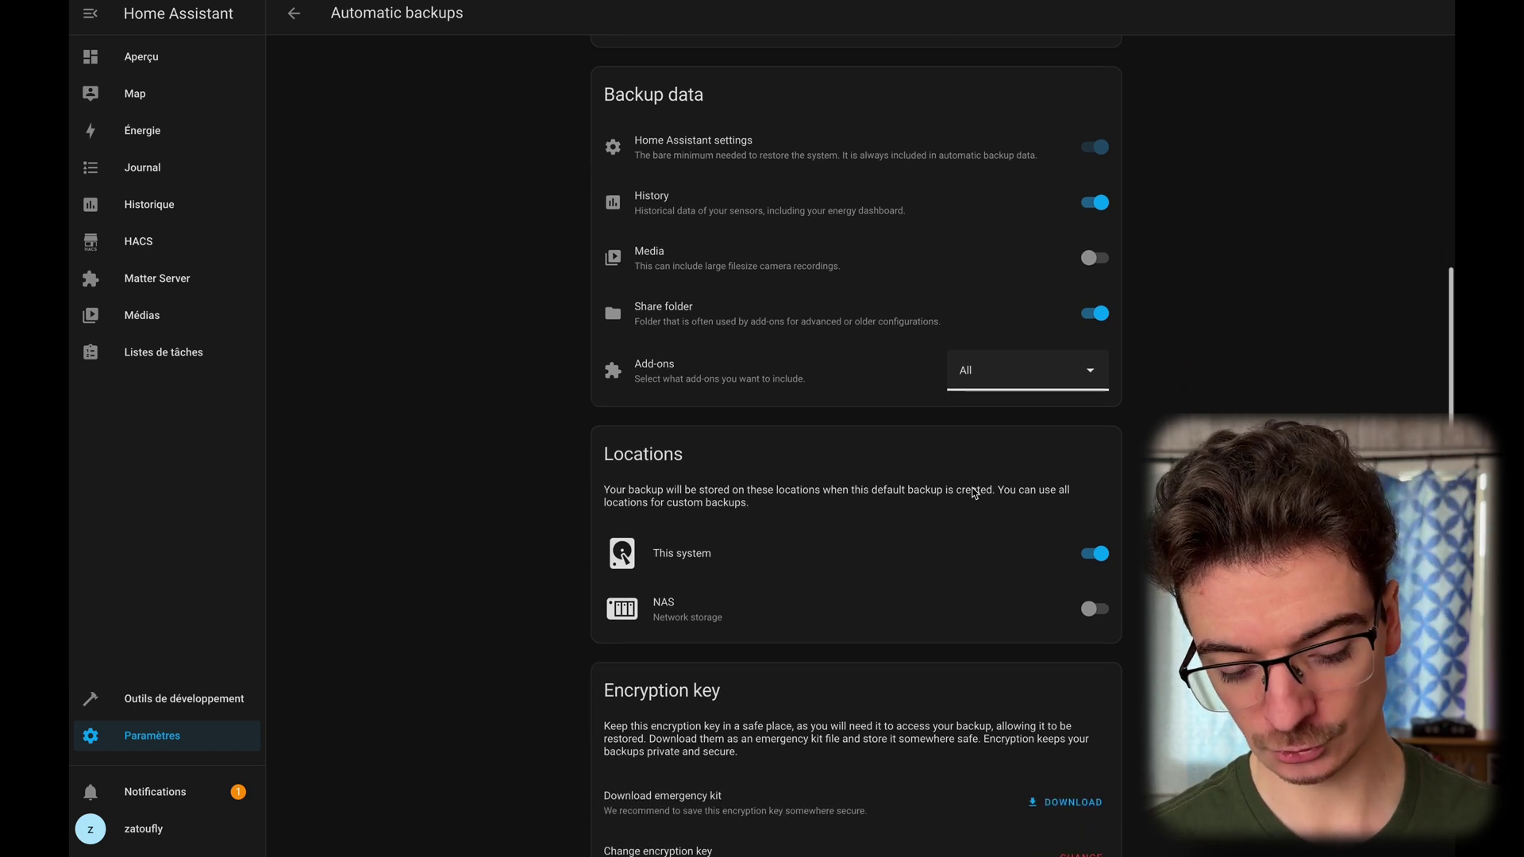